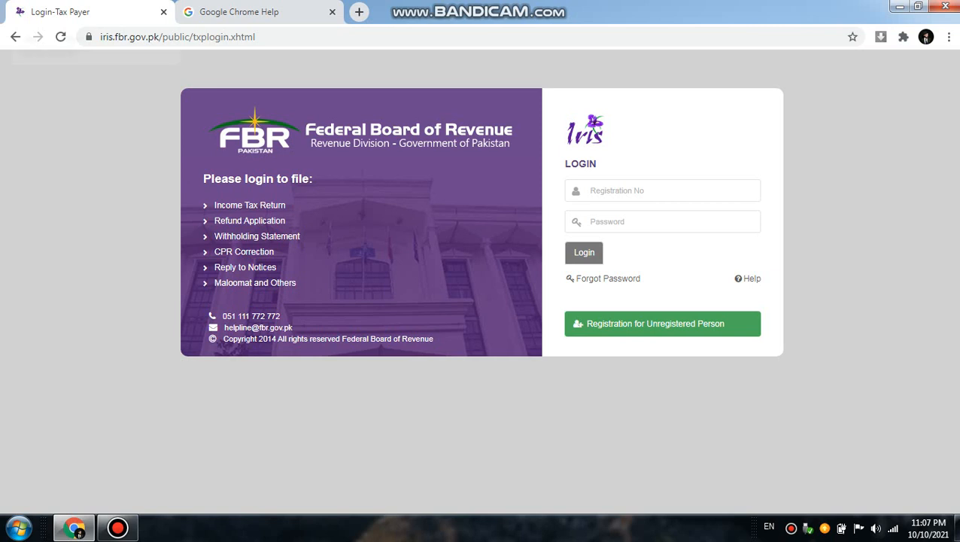
Step: Close the tax payer login page and search Google for "iris login" in a new tab
click(163, 12)
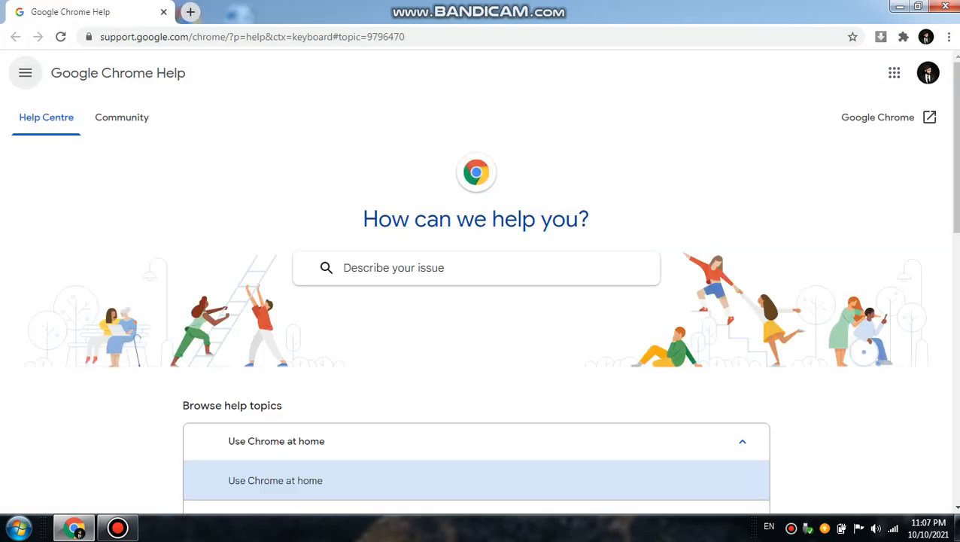
click(191, 11)
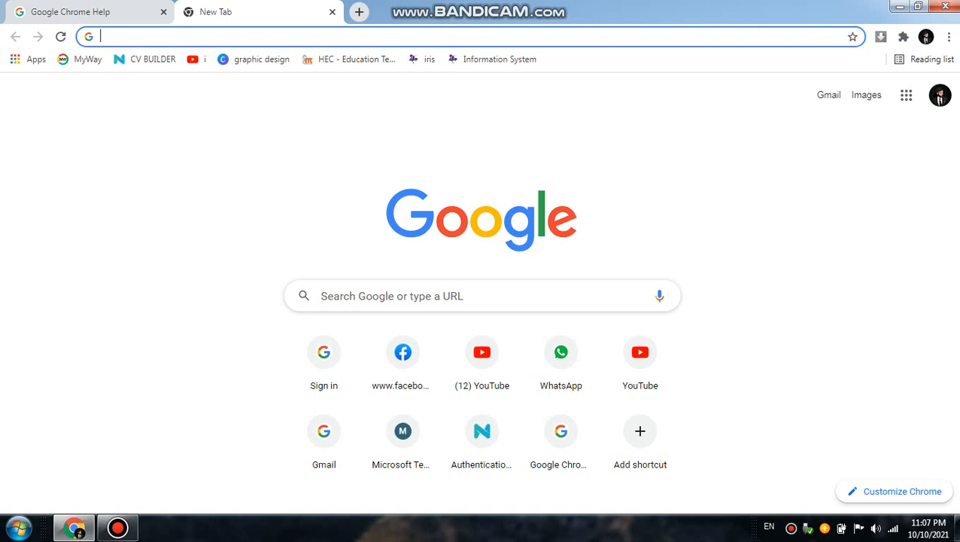
click(451, 296)
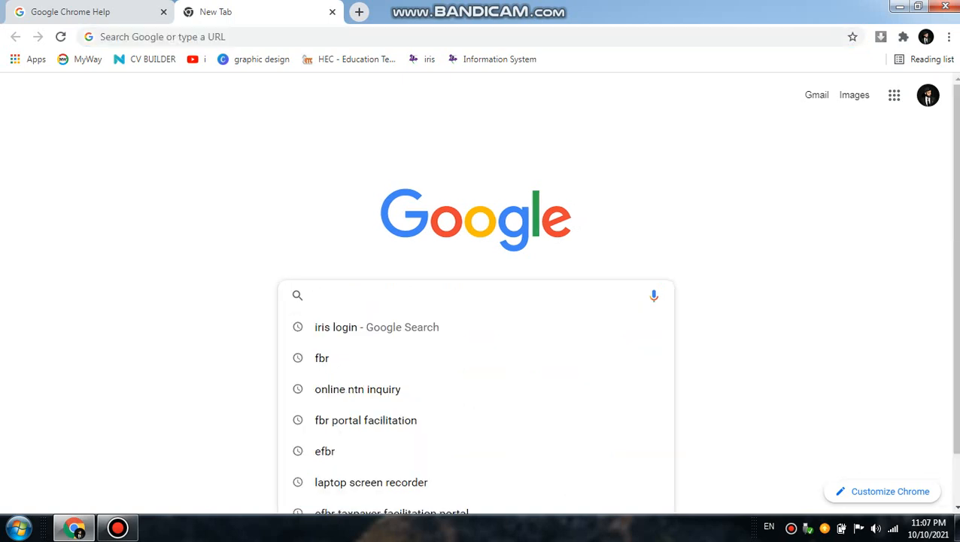
text(IR)
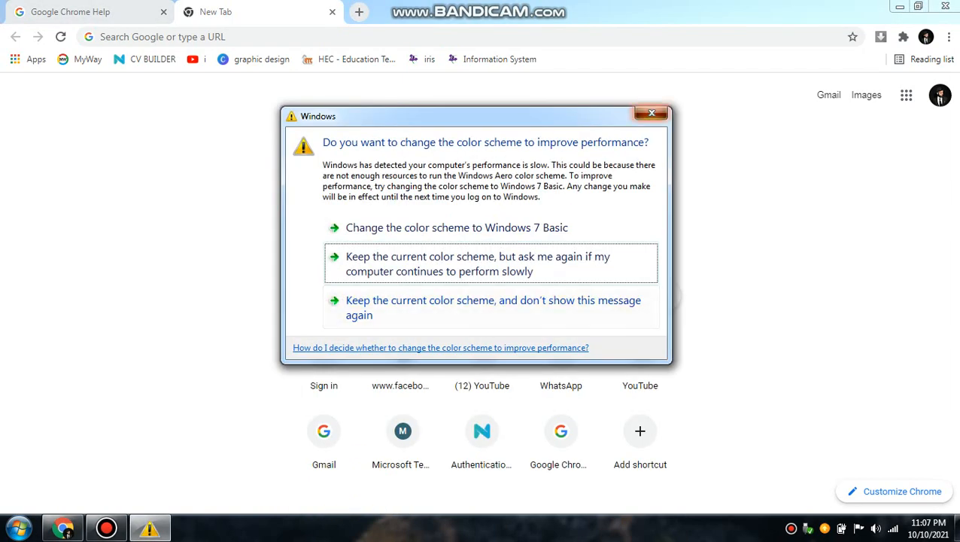
click(652, 113)
key(Right)
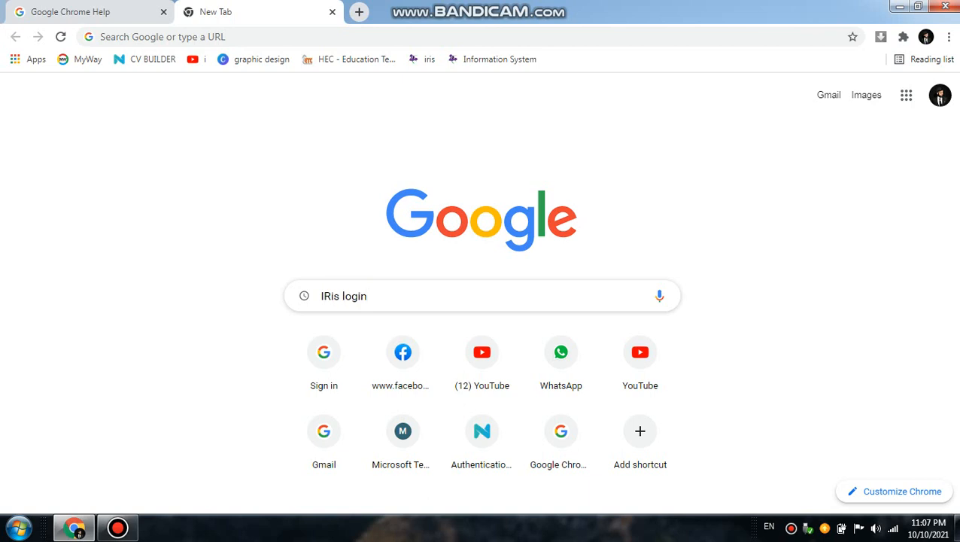
key(BackSpace)
key(BackSpace)
key(BackSpace)
key(BackSpace)
key(BackSpace)
key(BackSpace)
key(BackSpace)
key(BackSpace)
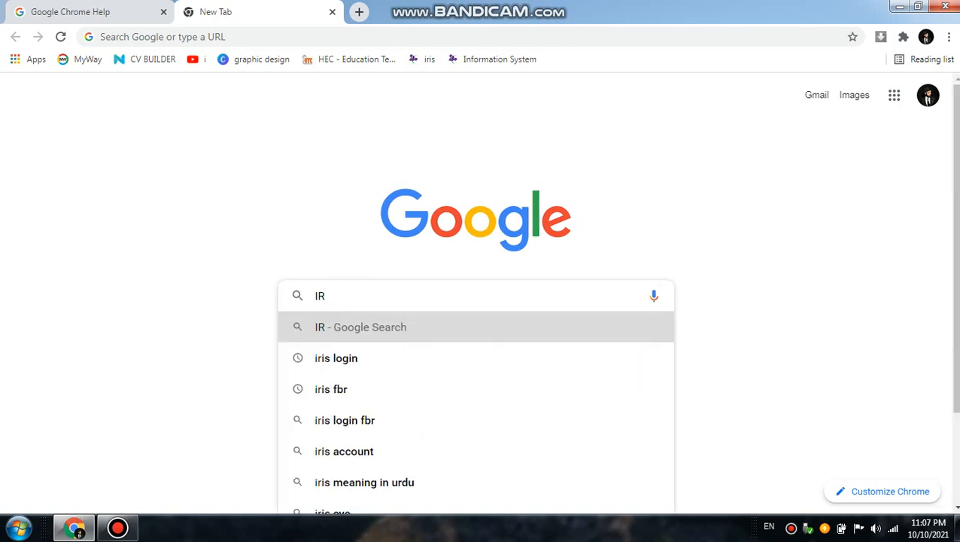
key(Down)
key(Down)
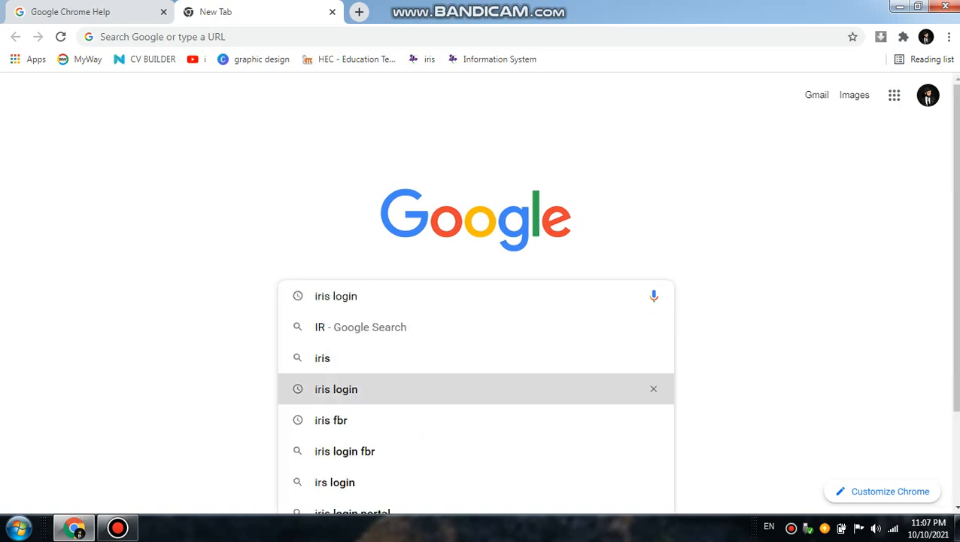
key(Return)
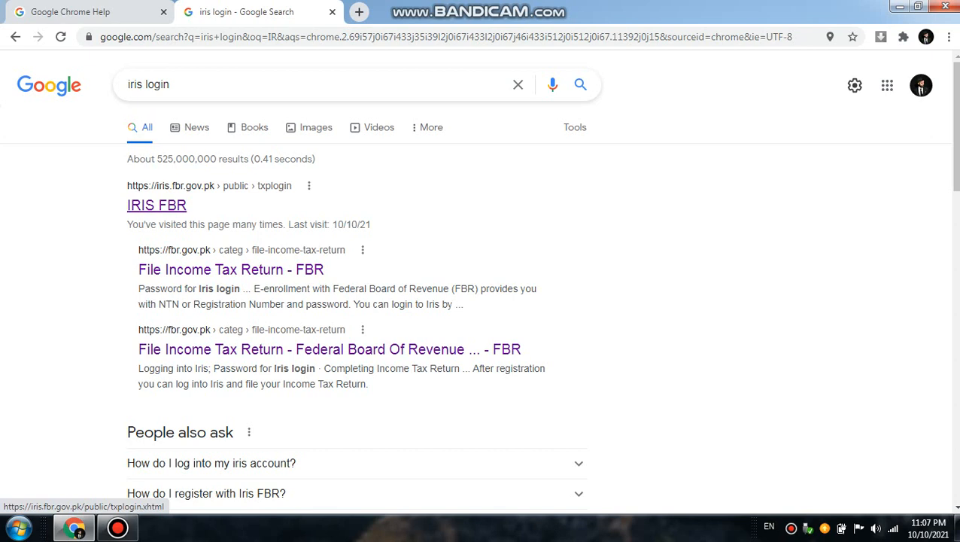
Step: Open the IRIS FBR login page from the search results and start the registration for an unregistered person
click(156, 205)
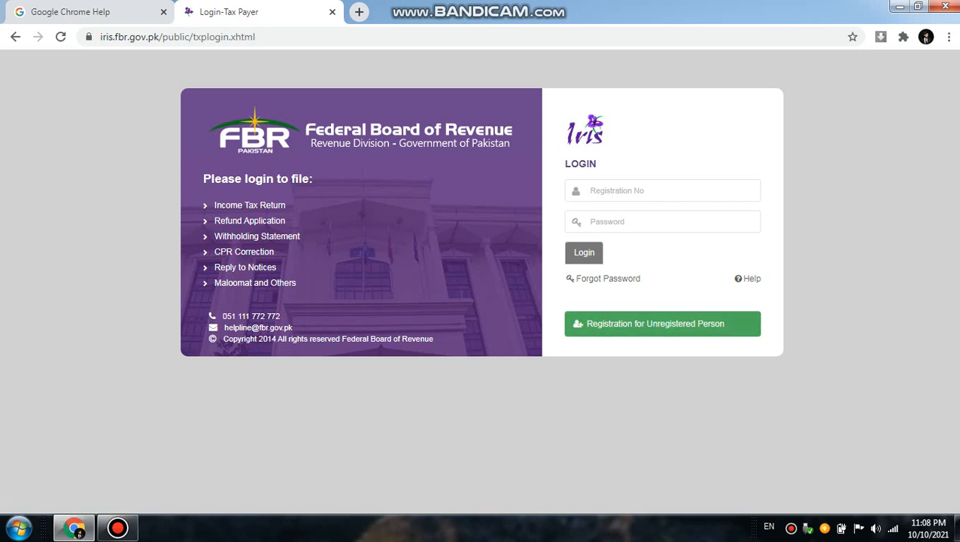
click(617, 221)
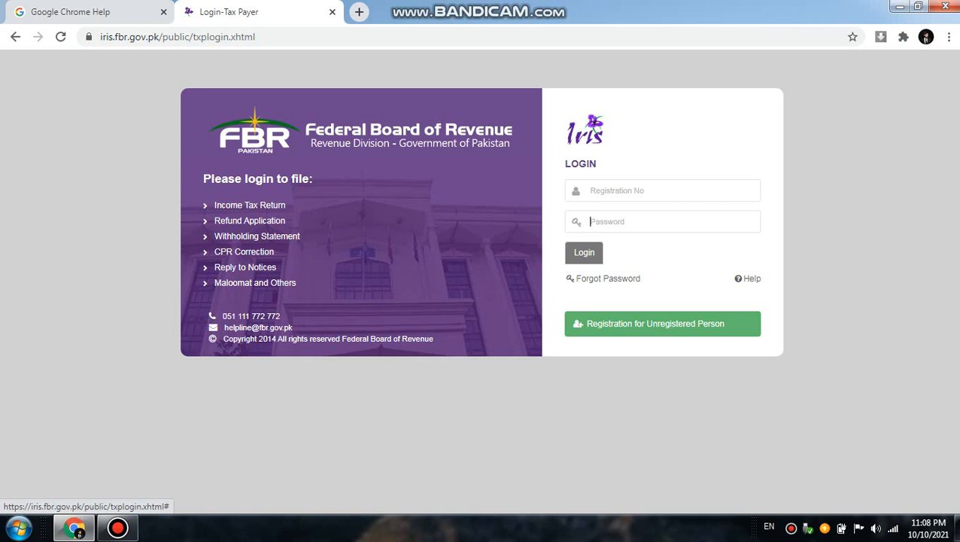
click(663, 324)
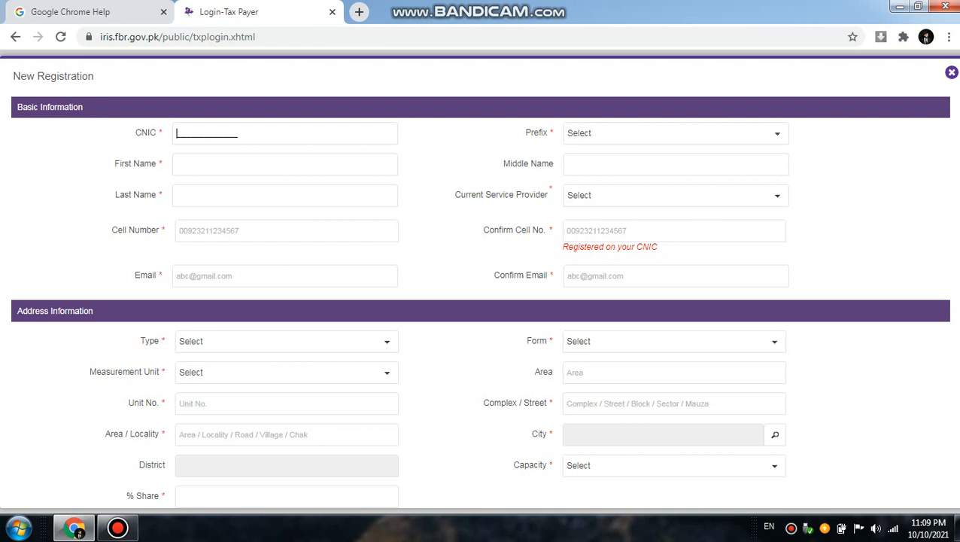
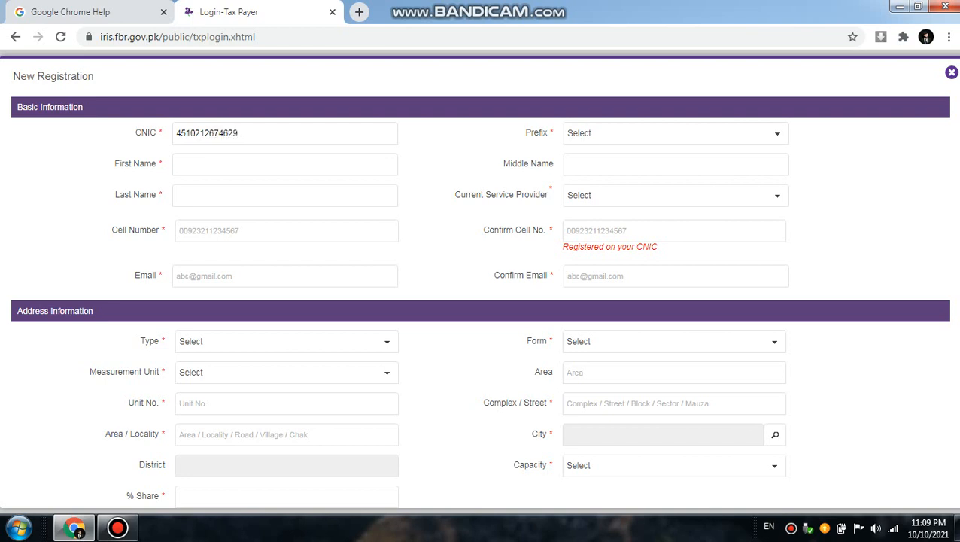
Step: Set the applicant's prefix to Mr., dismissing the Windows color scheme prompt
click(777, 134)
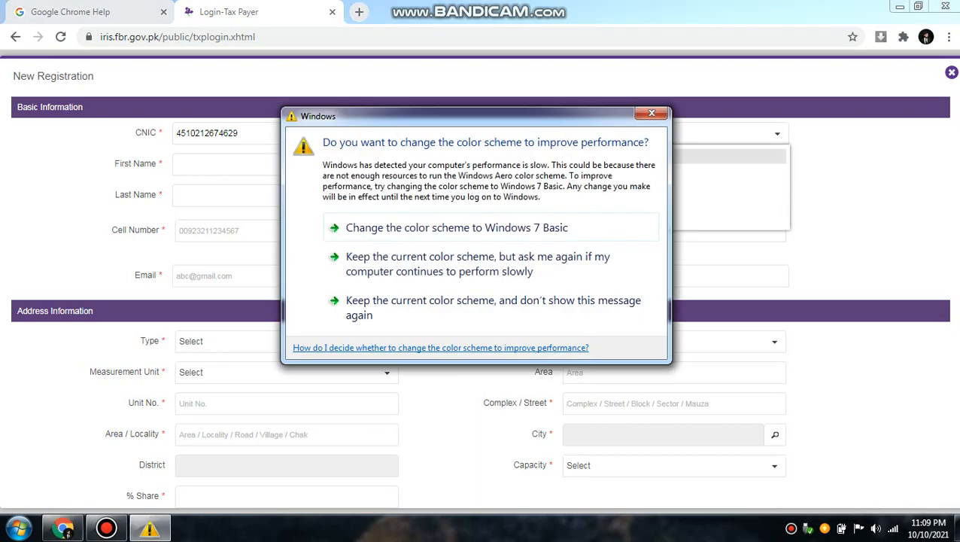
click(652, 114)
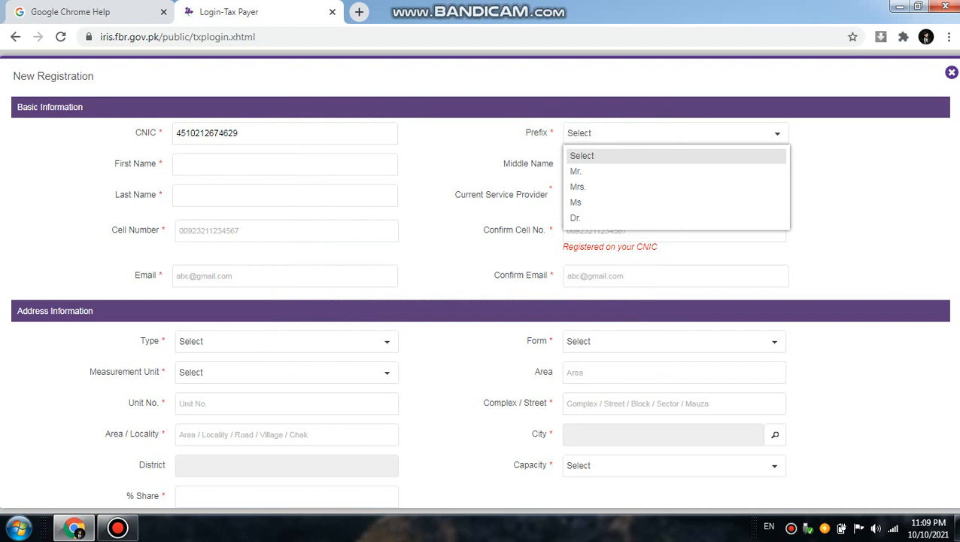
click(577, 172)
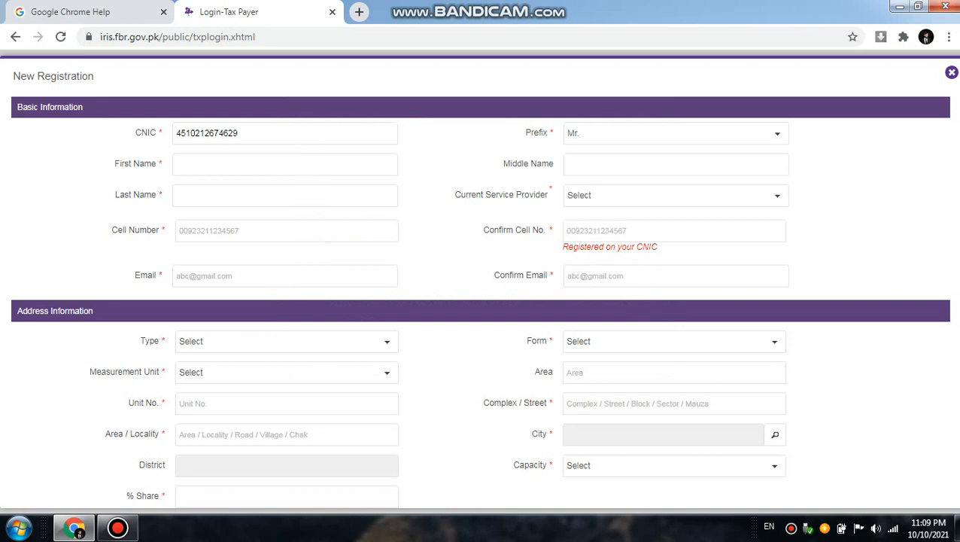
Step: Enter the applicant's first name in the basic information using the saved suggestion
click(285, 164)
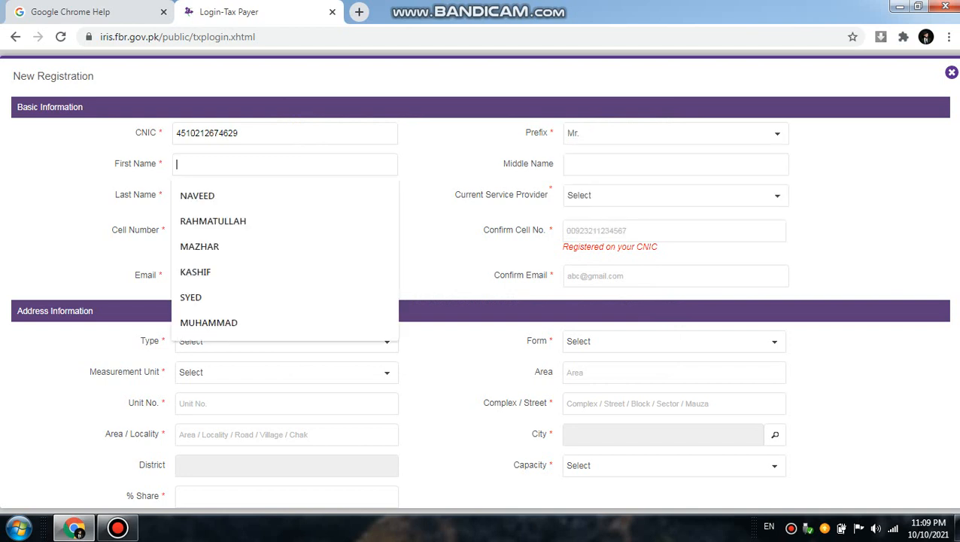
click(440, 164)
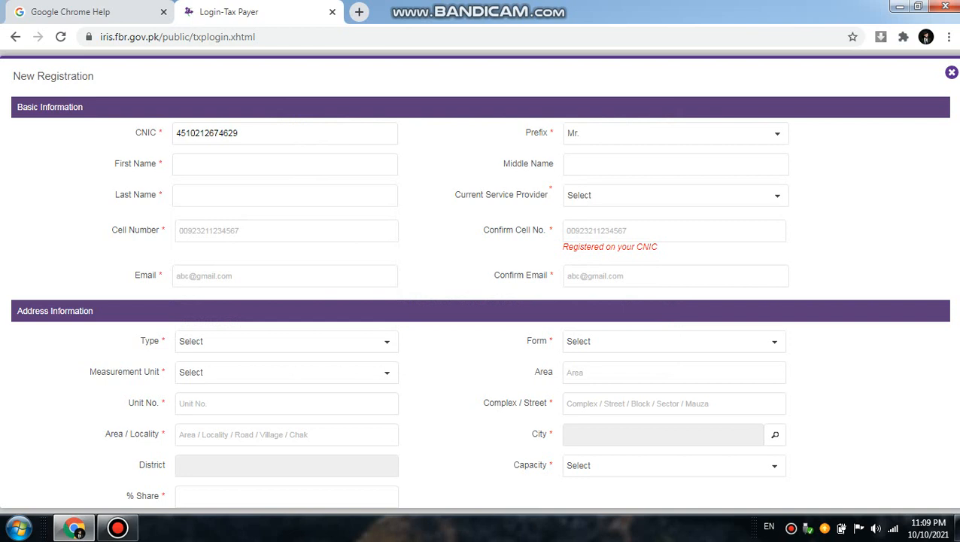
click(676, 164)
click(843, 166)
click(256, 164)
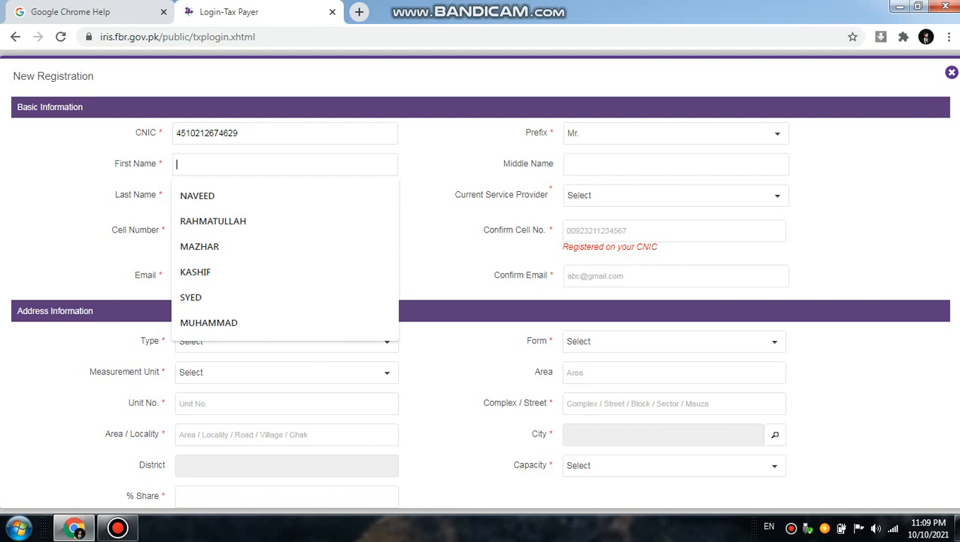
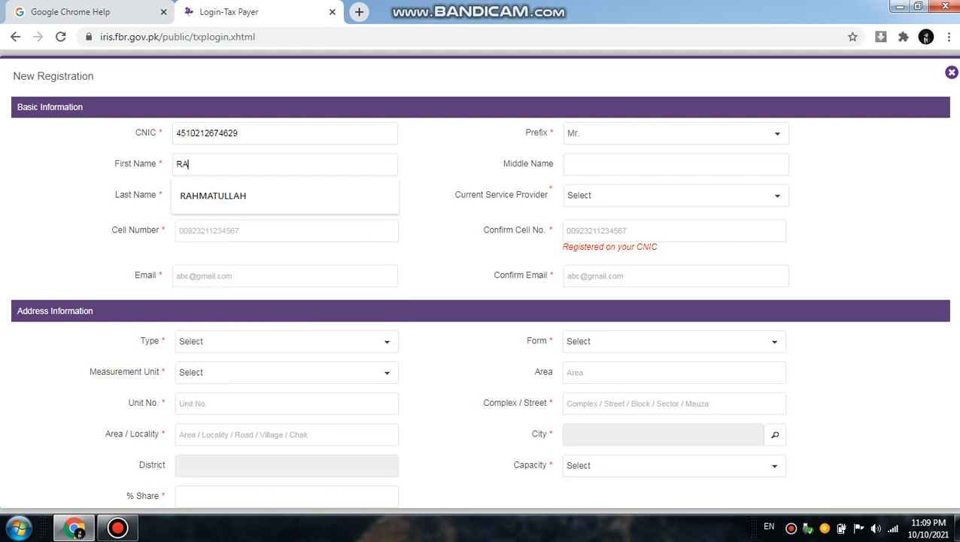
key(Down)
key(Return)
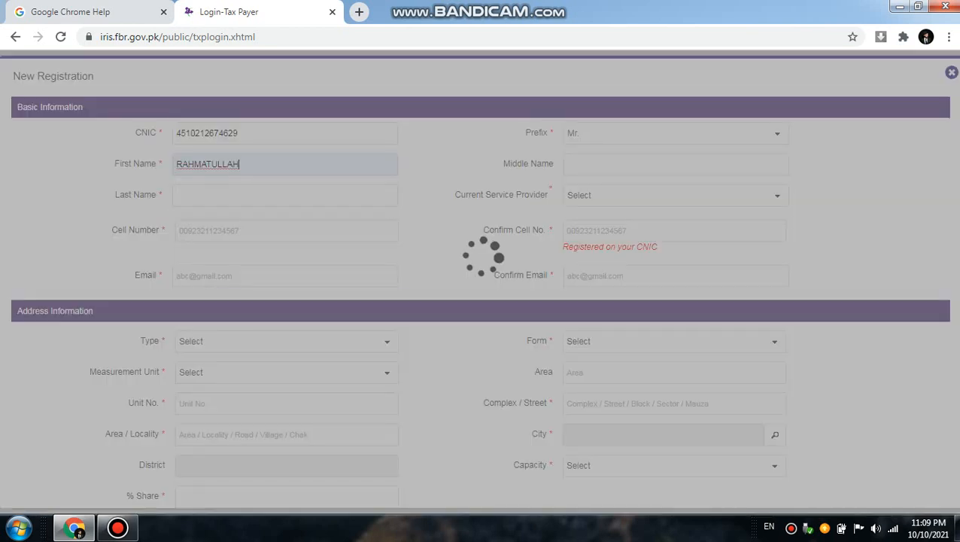
click(568, 165)
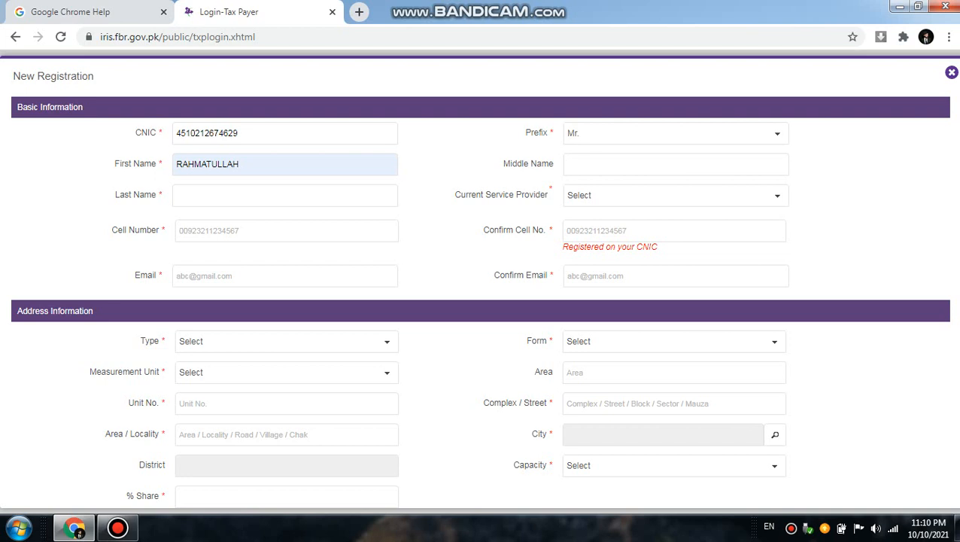
Step: Enter the applicant's last name in the basic information using the saved suggestion
click(178, 195)
text(PIT)
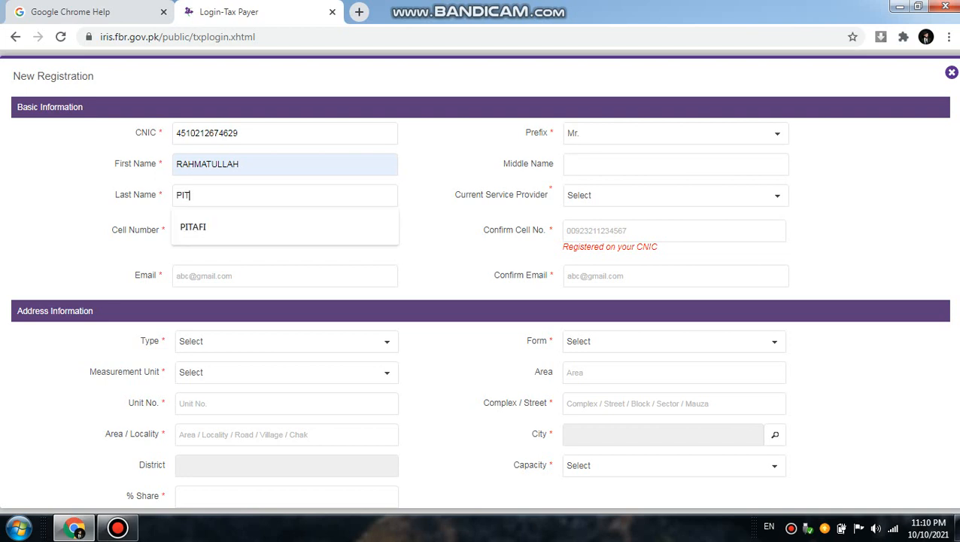
text(AF)
key(Down)
key(Return)
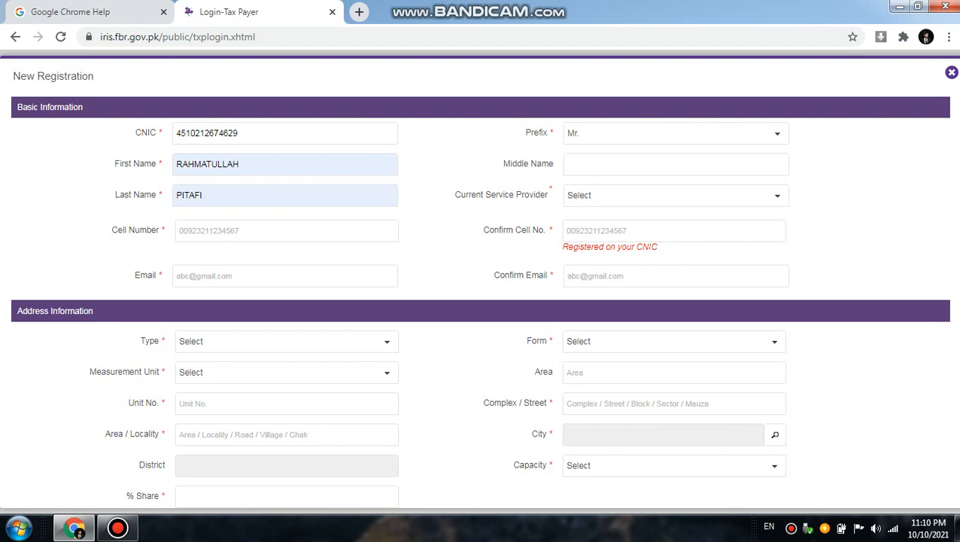
Step: Set the current service provider to Mobilink, dismissing the Windows color scheme prompt
click(676, 195)
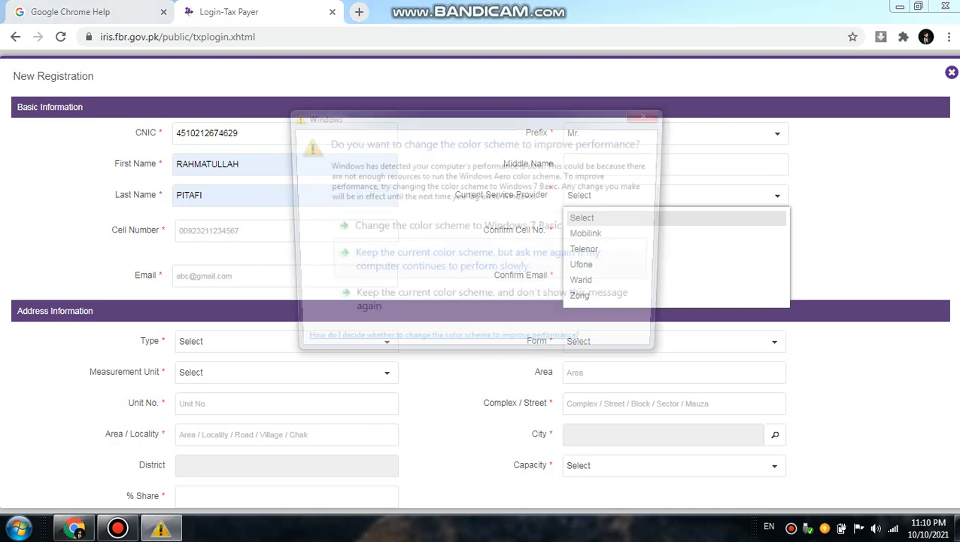
click(652, 113)
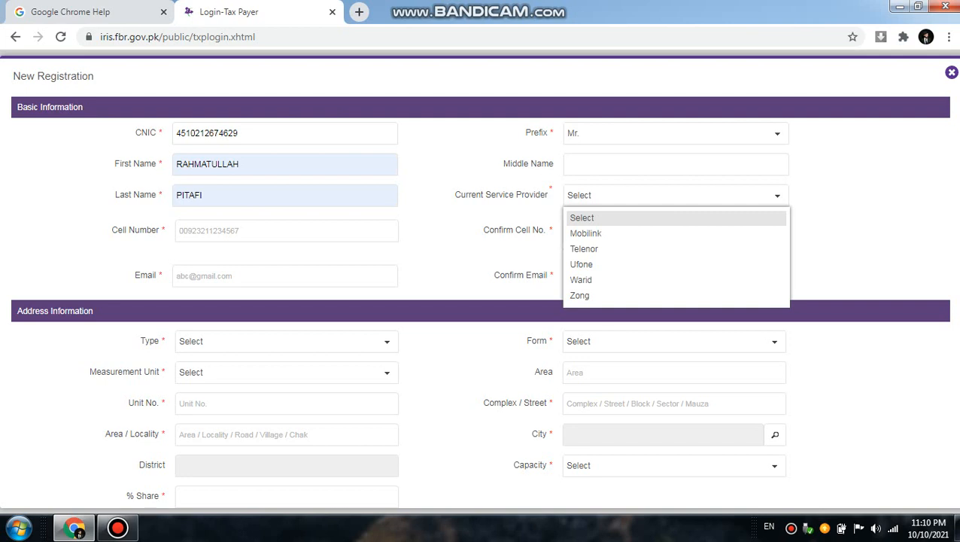
click(586, 233)
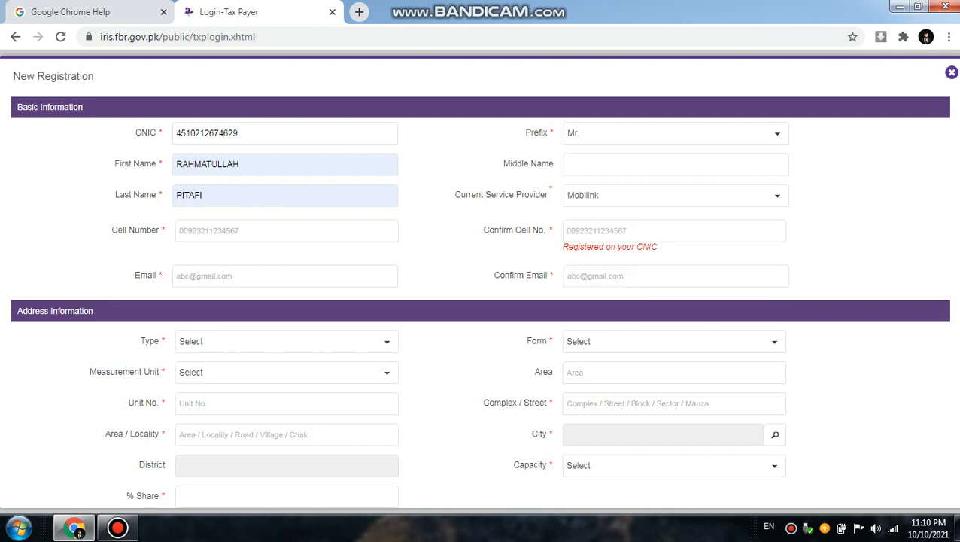
Step: Enter the applicant's cell number, starting with 0092, and repeat it as the confirmation cell number
click(218, 231)
key(Tab)
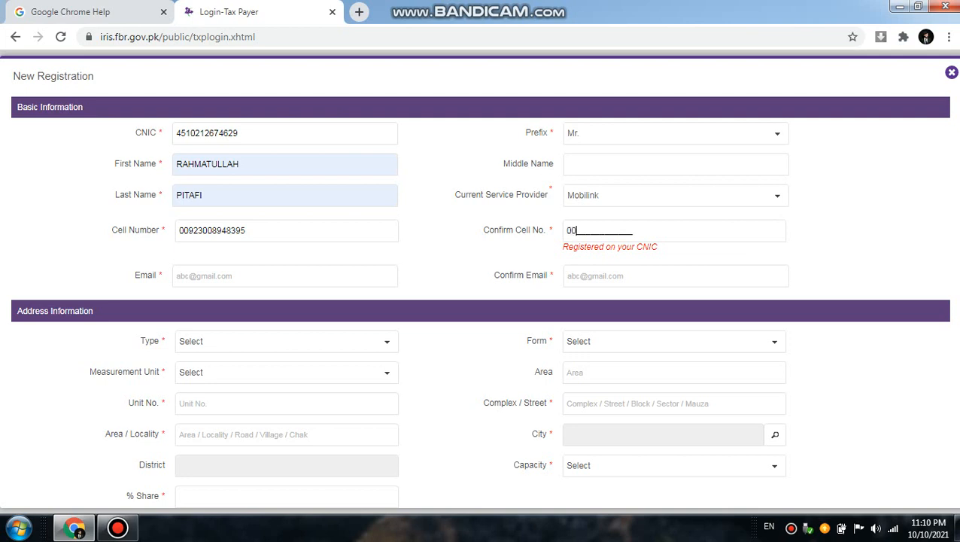
key(Tab)
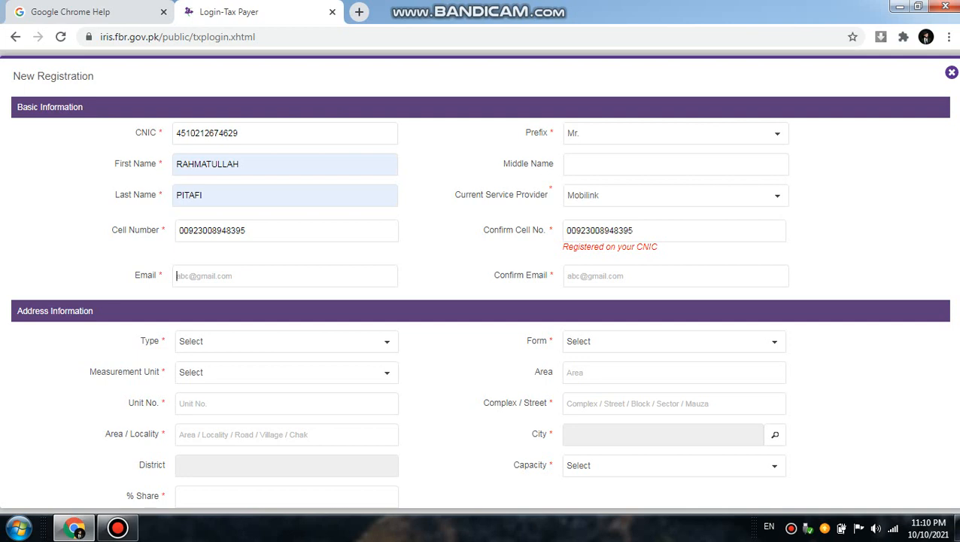
Step: Fill in the applicant's e-mail address using the saved suggestion
text(RA)
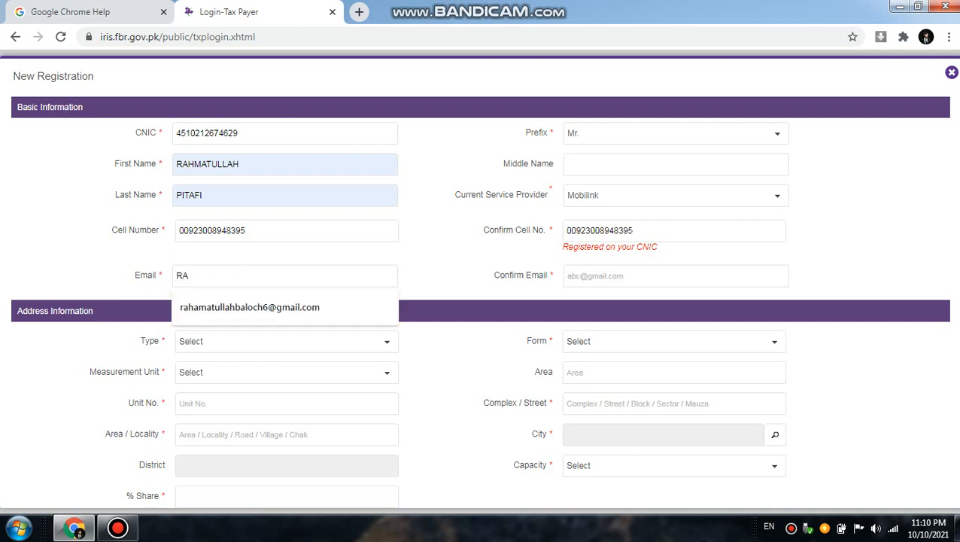
text(H)
click(640, 276)
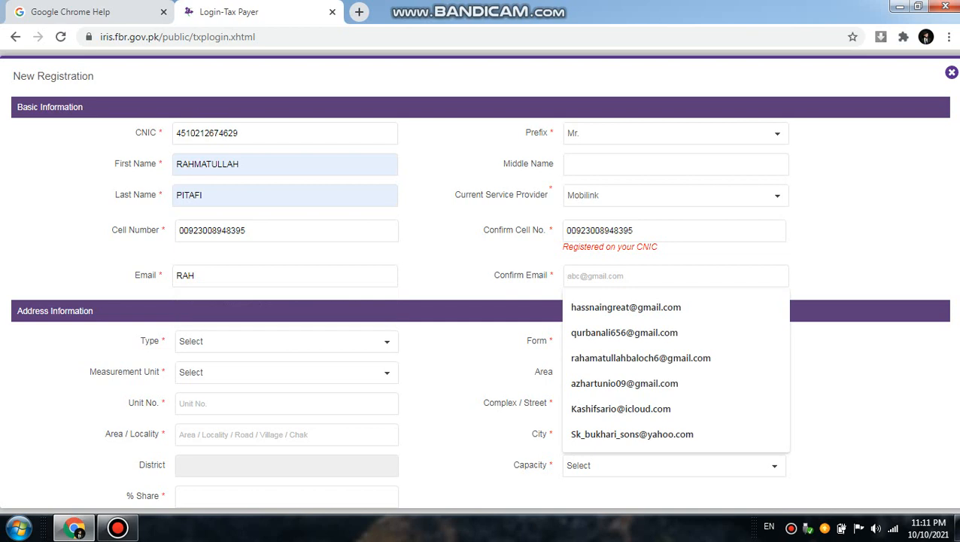
click(285, 276)
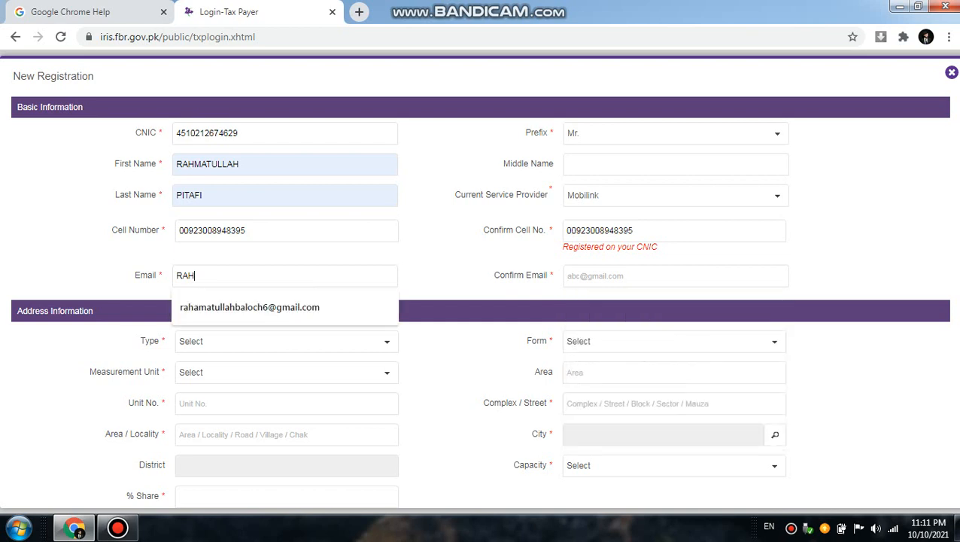
key(Down)
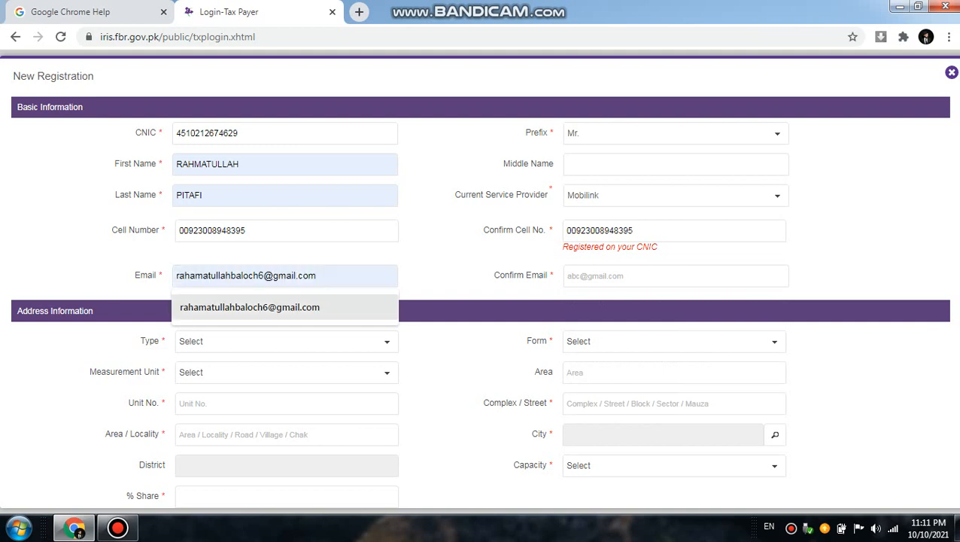
key(Return)
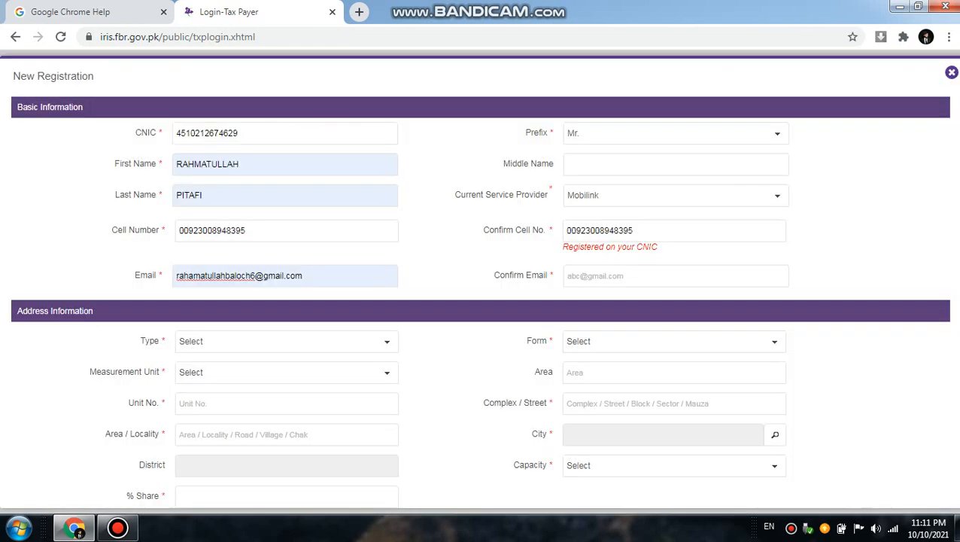
Step: Repeat the applicant's e-mail address in the confirmation field using the saved suggestion
click(631, 276)
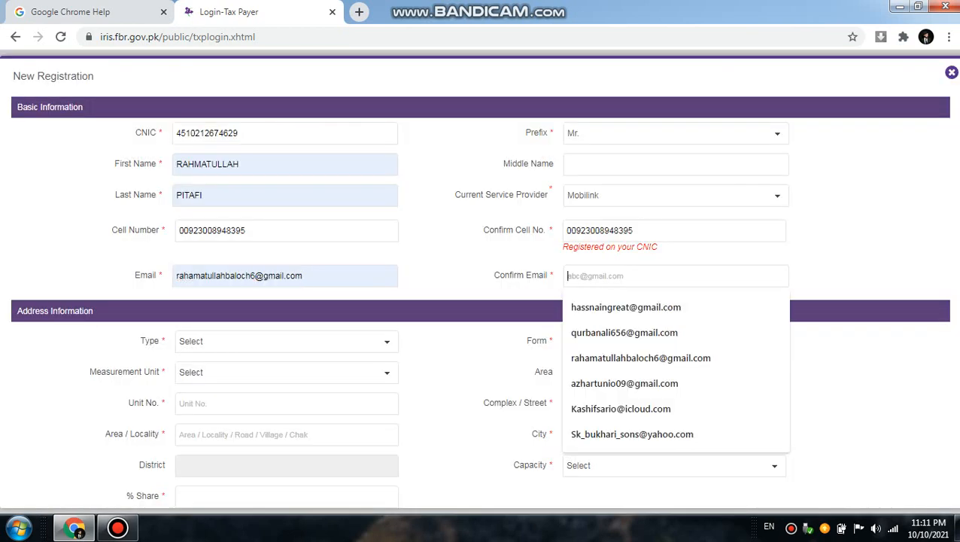
text(R)
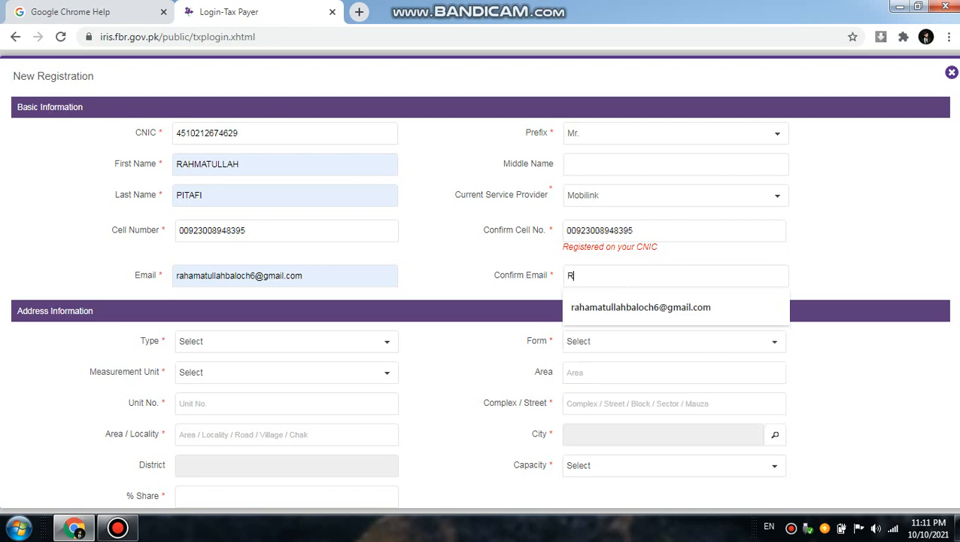
text(ah)
key(Down)
key(Return)
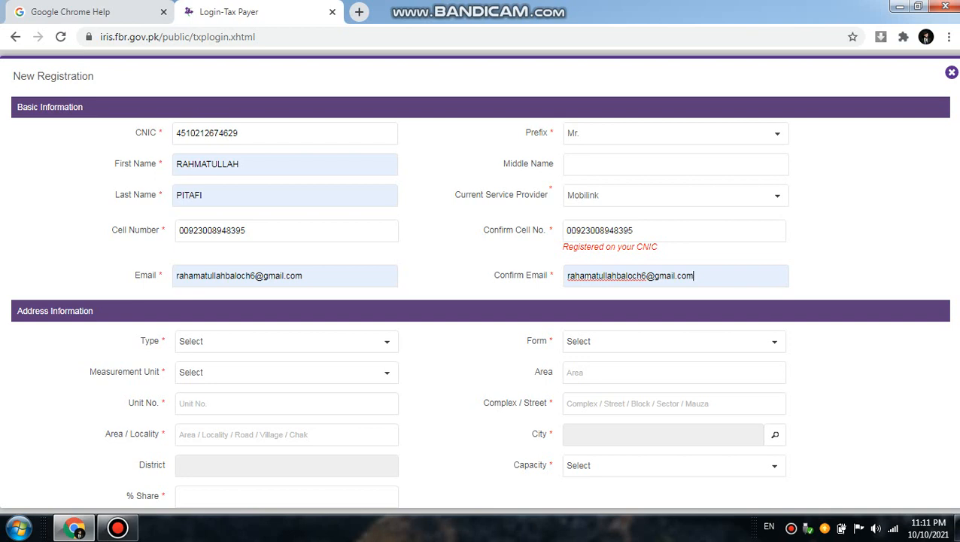
Step: Set the type in the address information to Residential Property
double_click(150, 341)
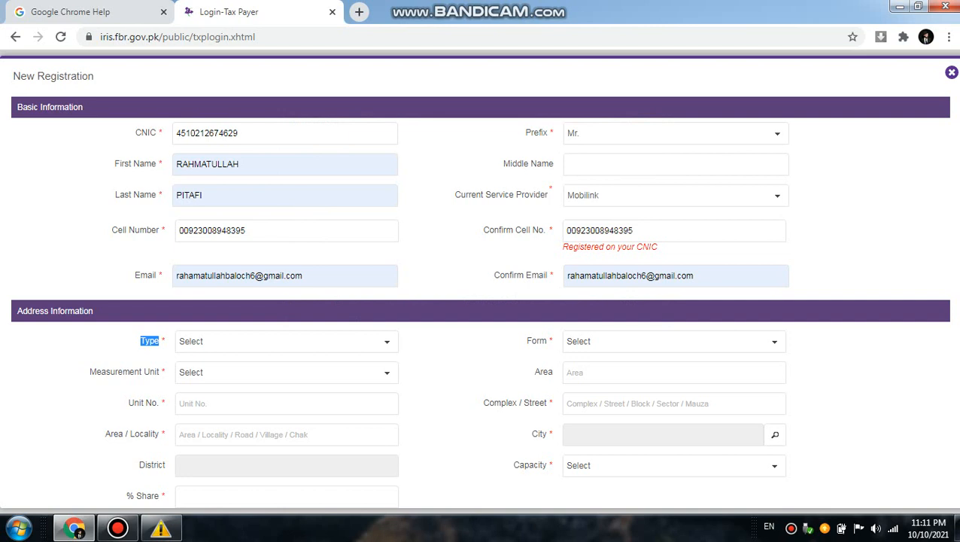
click(287, 342)
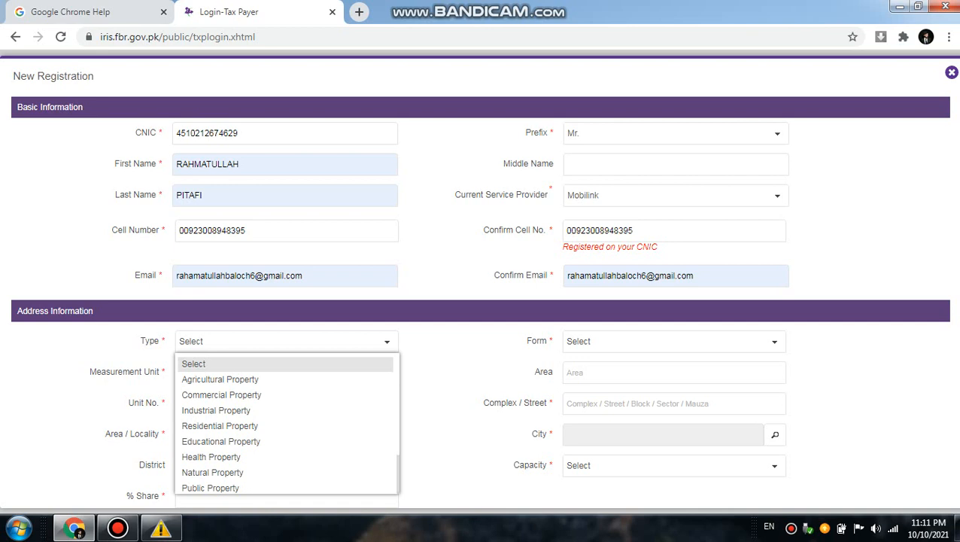
click(220, 426)
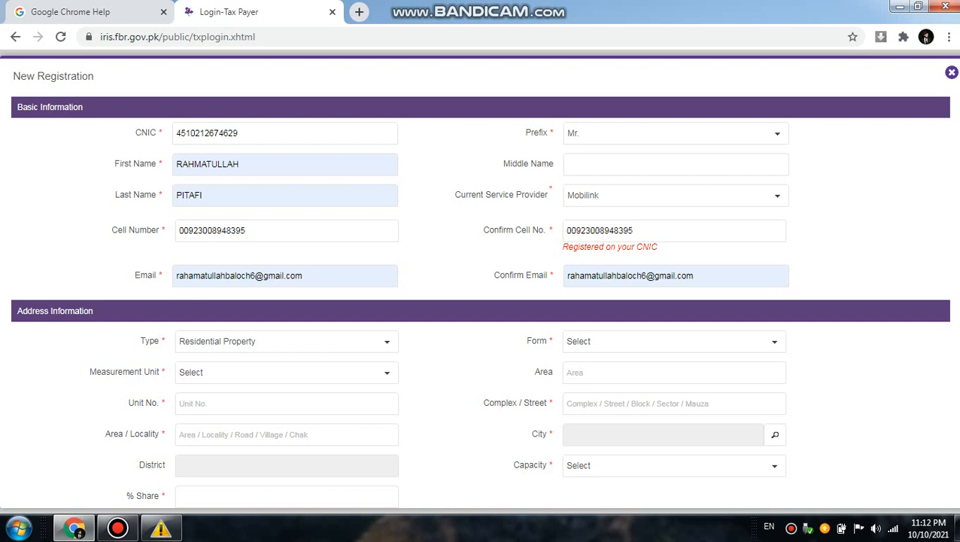
Step: Set the property's form to House and its measurement unit to square yard (yd2)
click(774, 342)
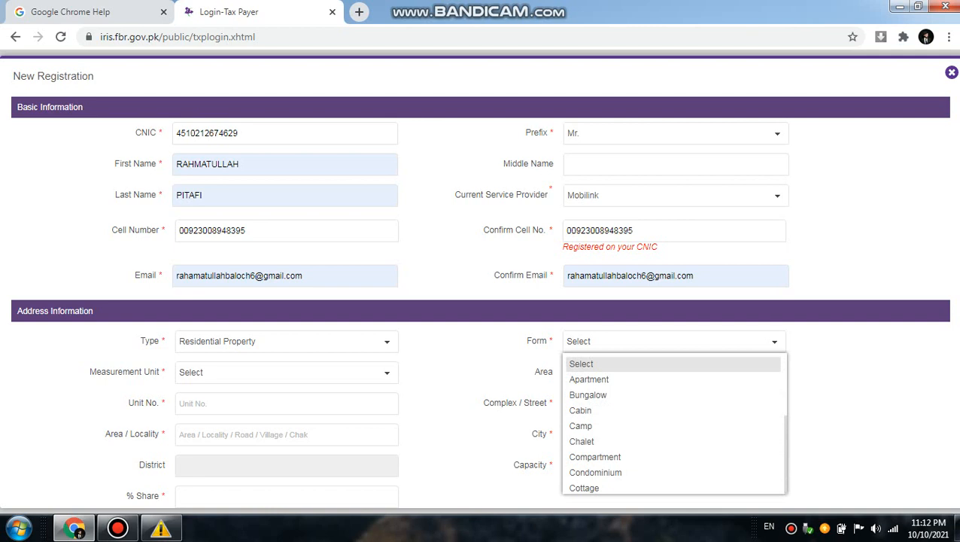
key(h)
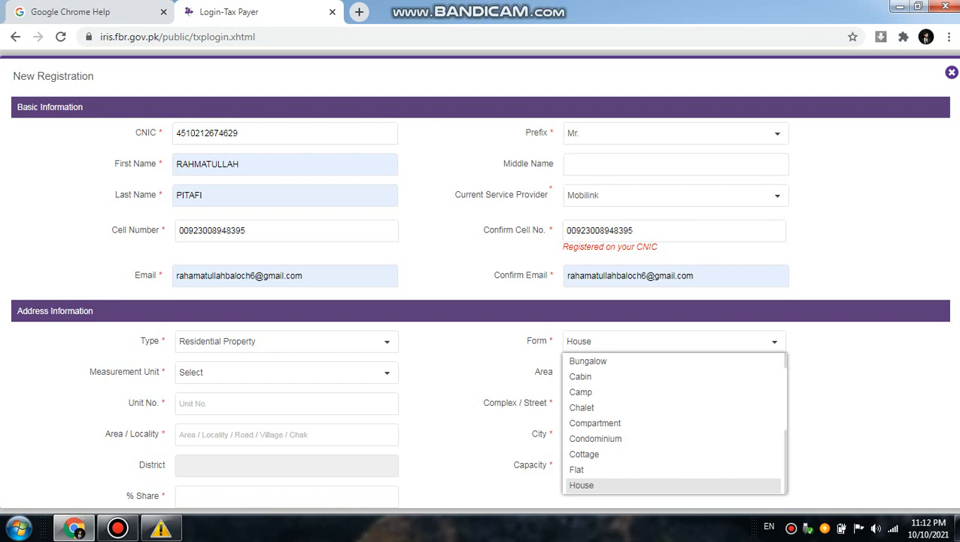
key(Return)
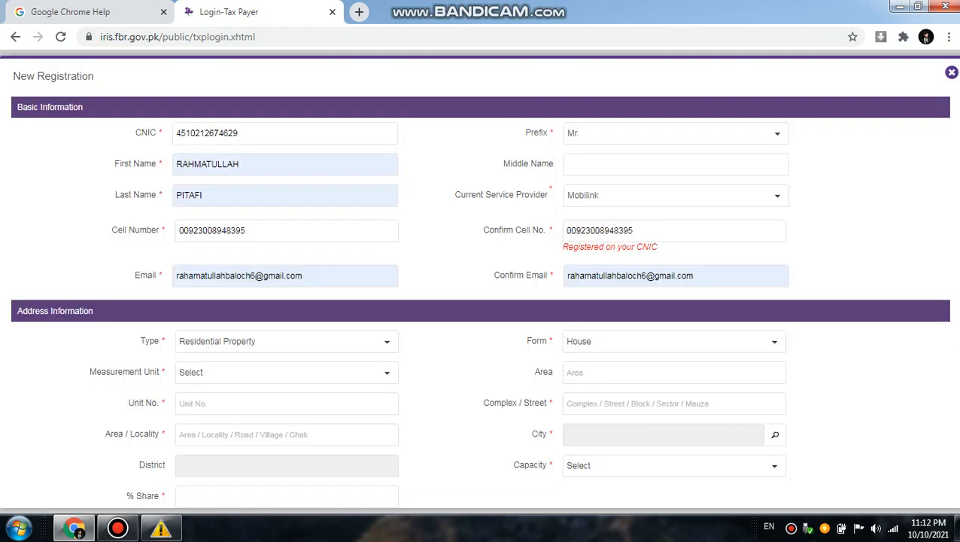
click(386, 372)
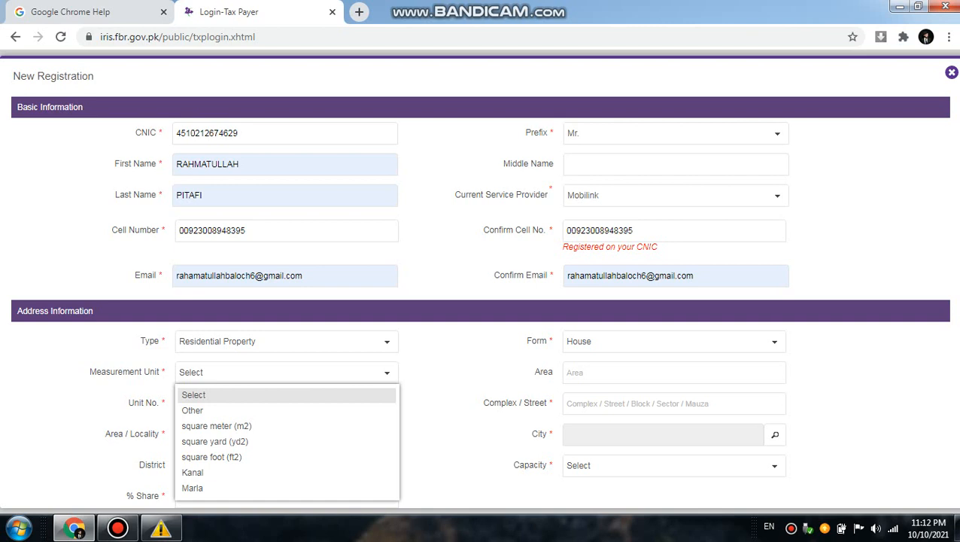
click(215, 442)
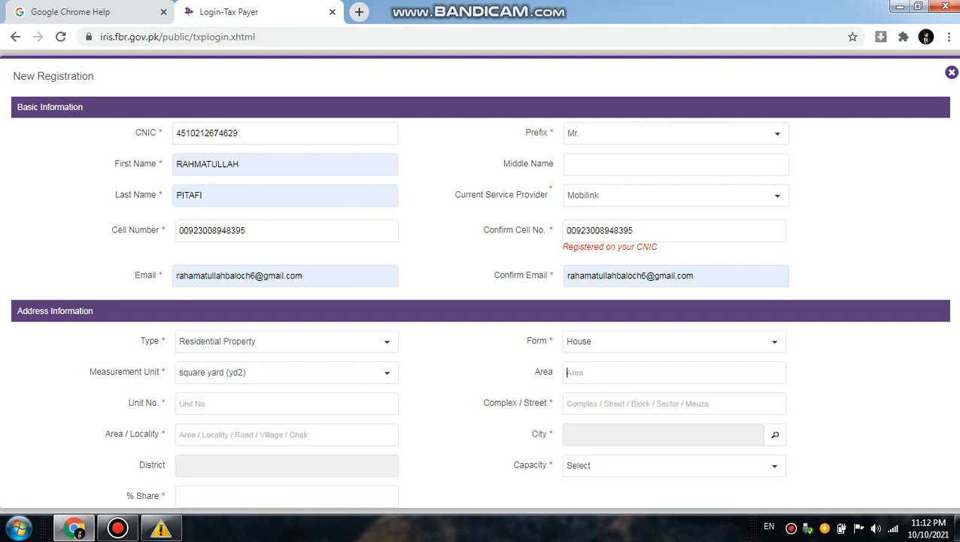
text(43)
key(BackSpace)
key(BackSpace)
Step: Fill in the unit number of the applicant's address with the first saved suggestion starting with "vill"
click(287, 403)
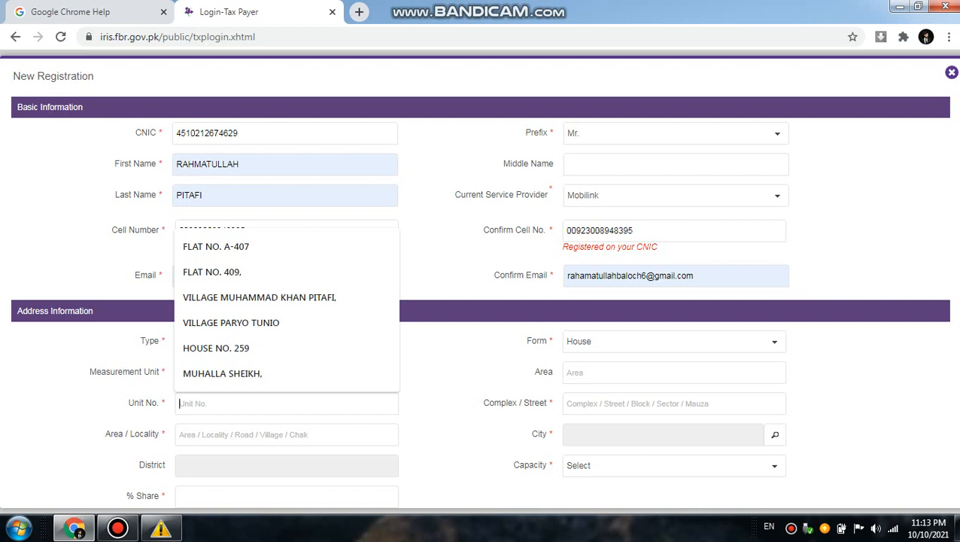
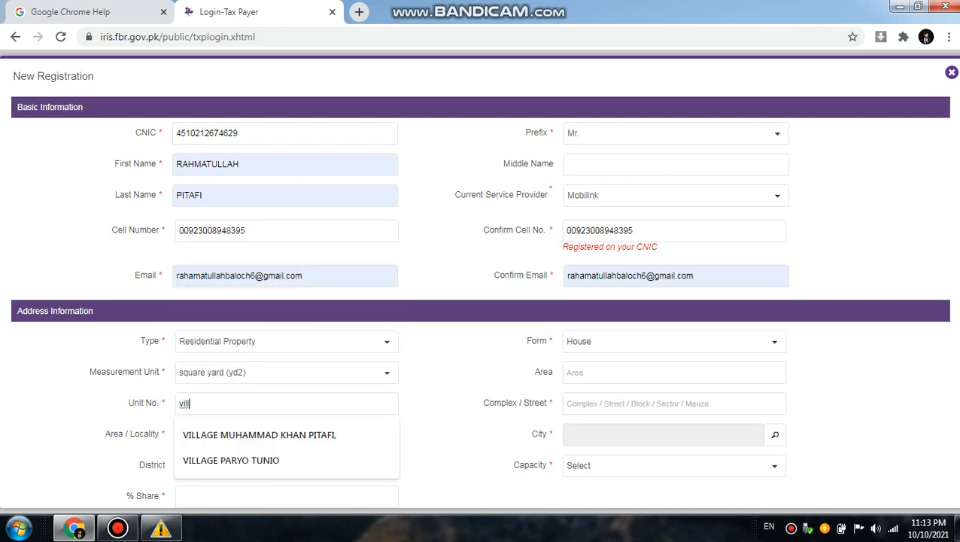
key(Down)
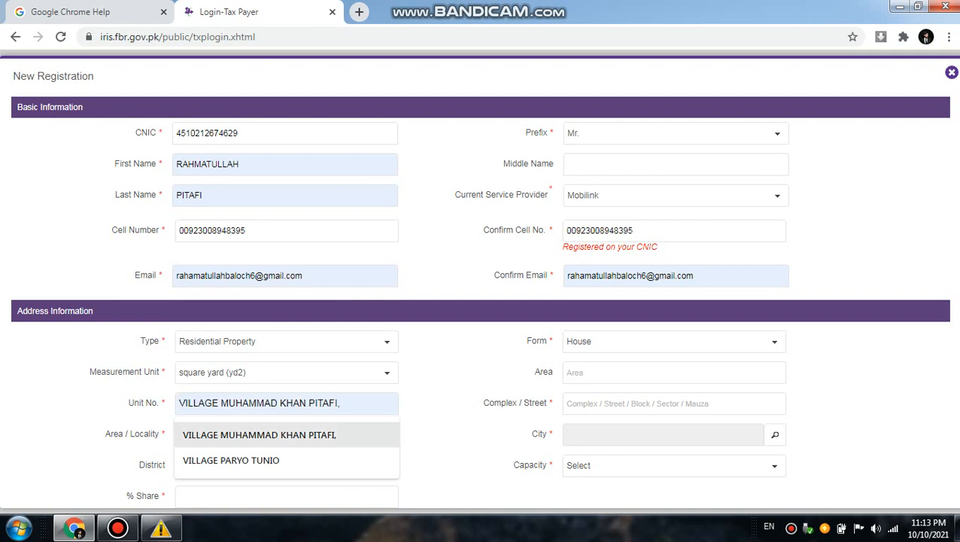
key(Return)
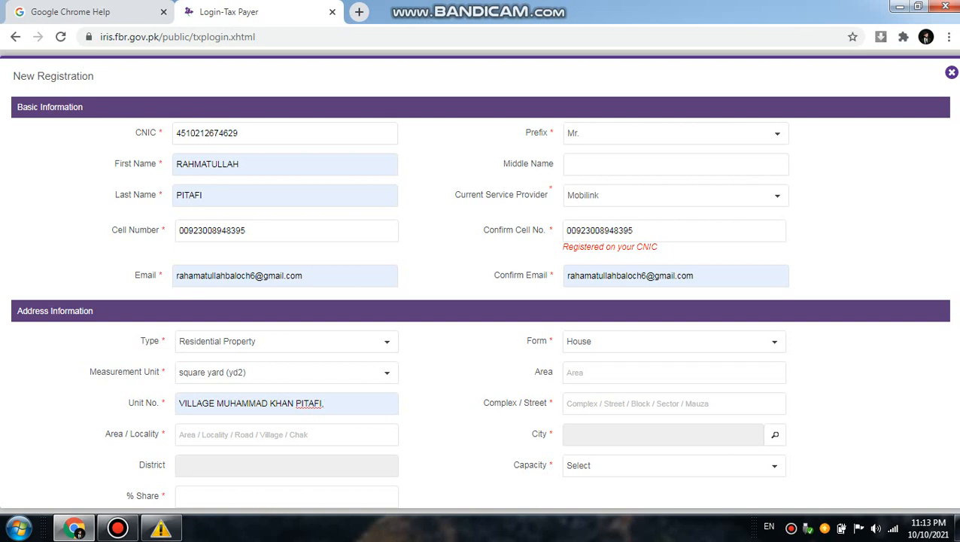
click(568, 403)
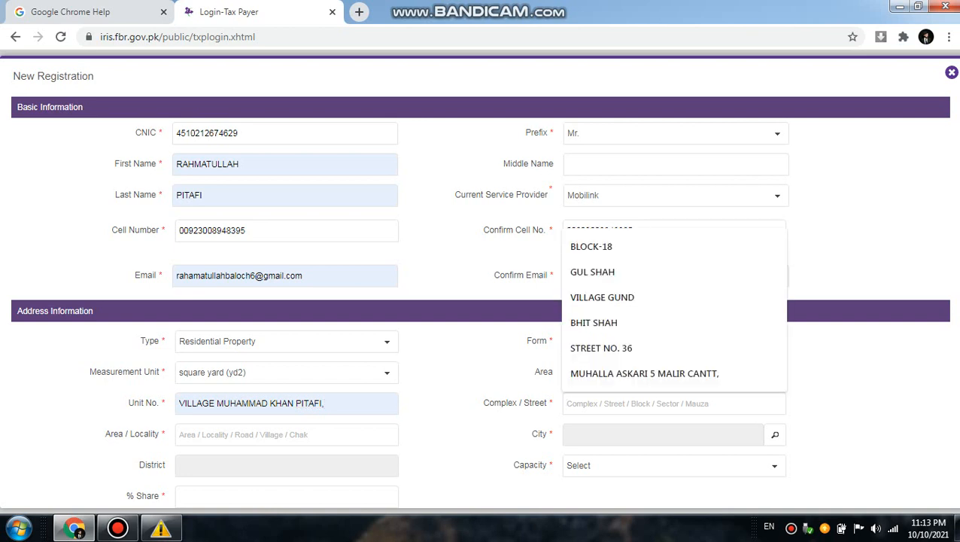
click(181, 435)
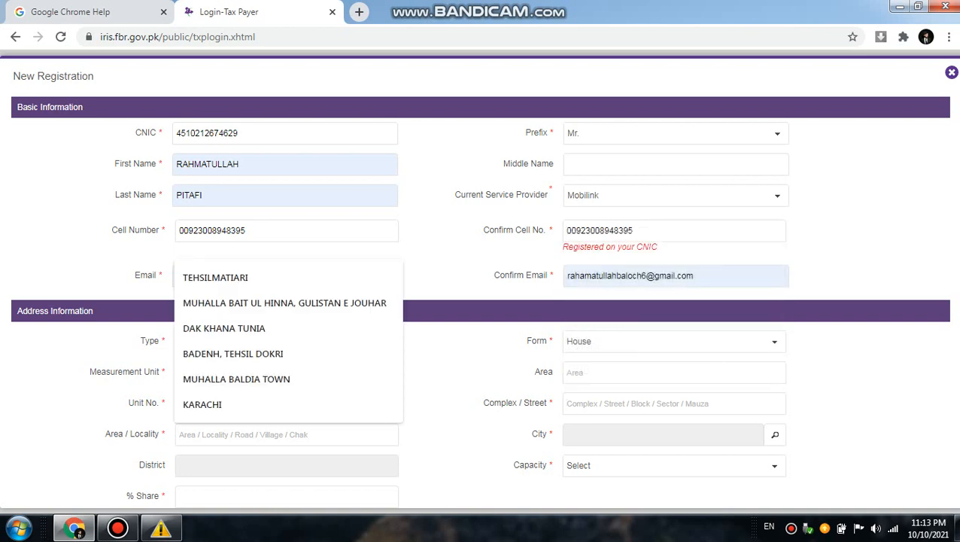
click(775, 434)
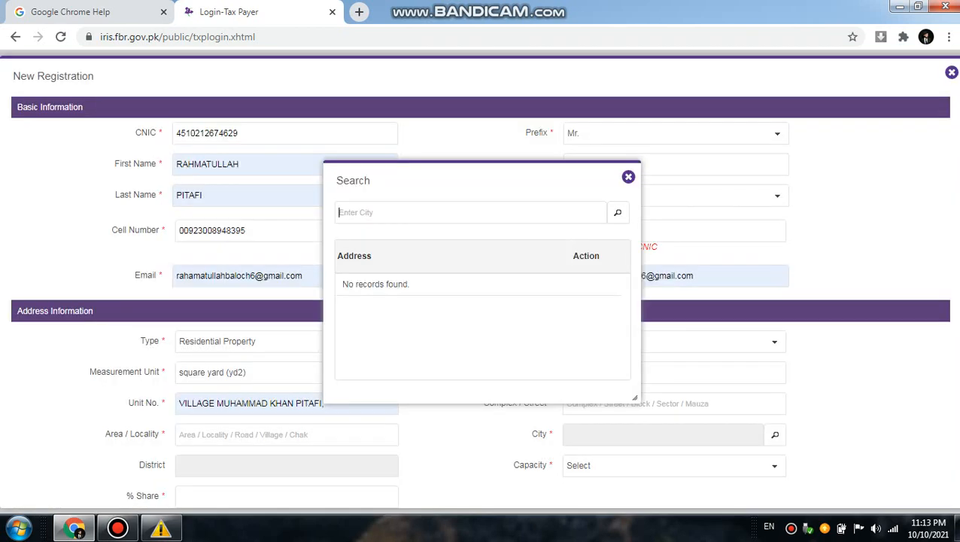
click(628, 177)
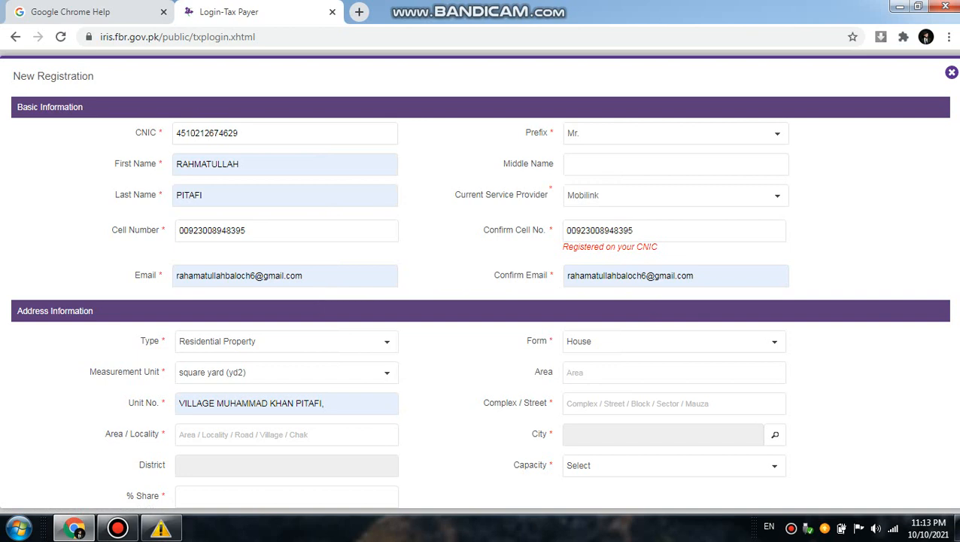
Step: Fill in the complex / street of the applicant's address with the second saved suggestion starting with "dha"
click(646, 404)
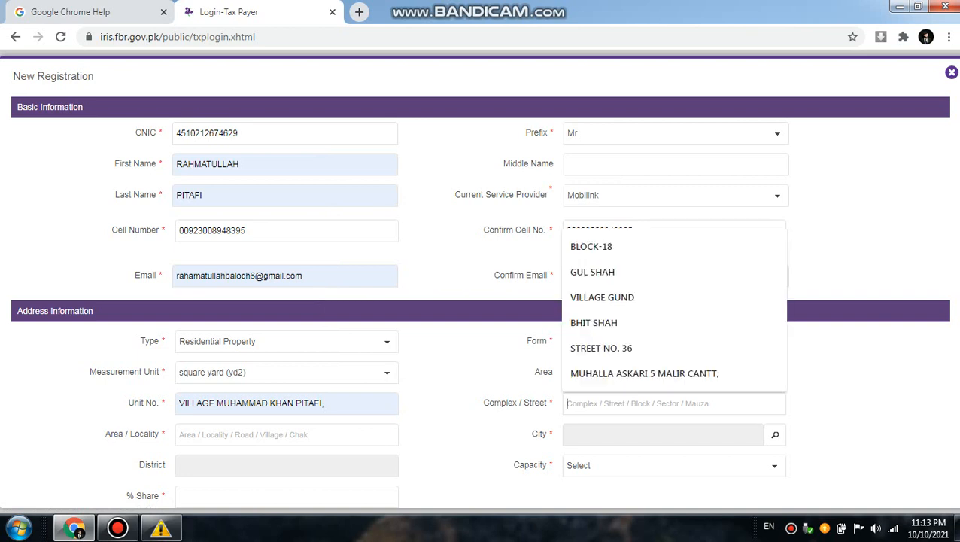
key(Down)
key(Down)
text(dh)
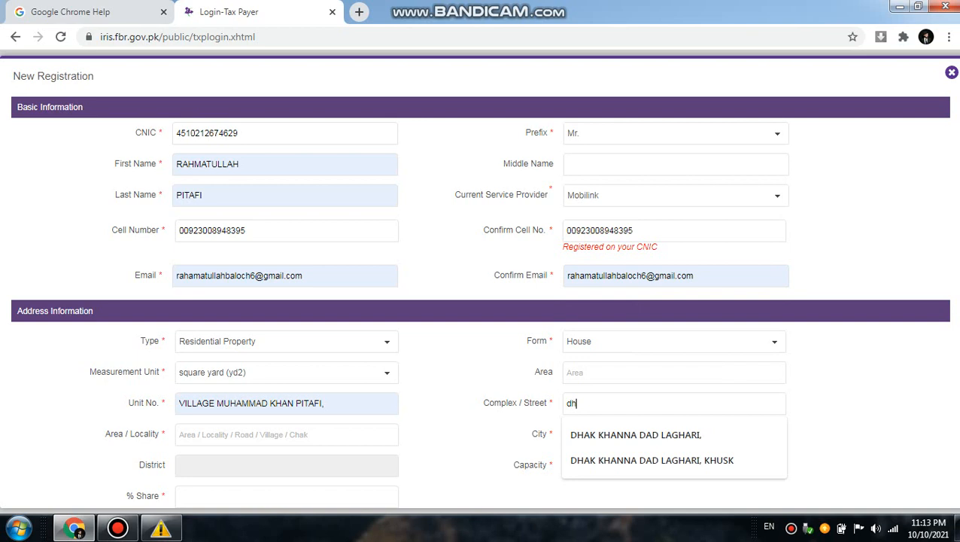
text(a)
key(Down)
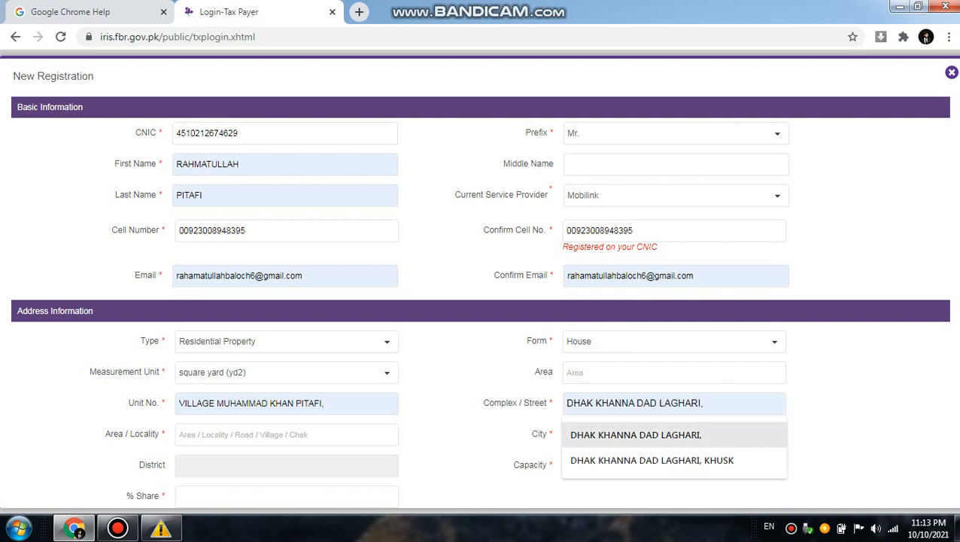
key(Down)
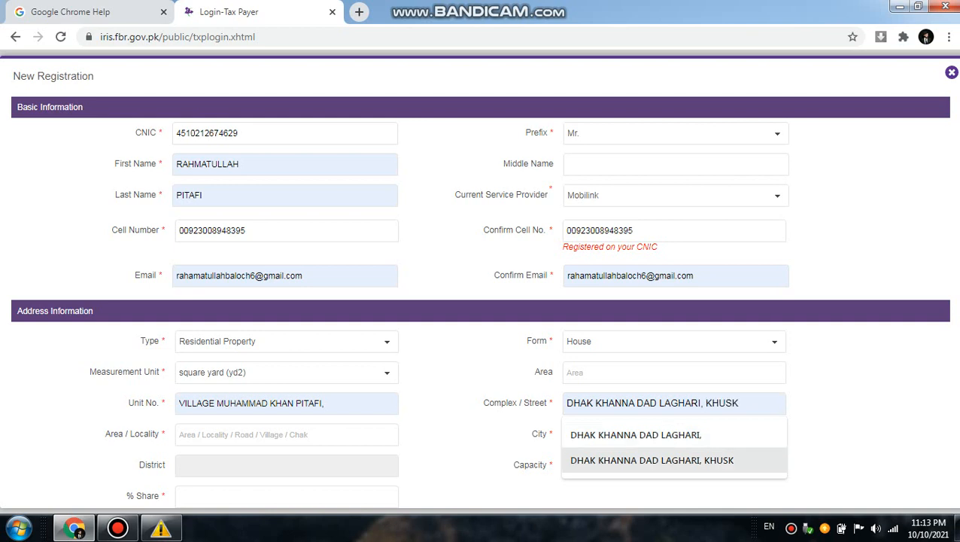
key(Return)
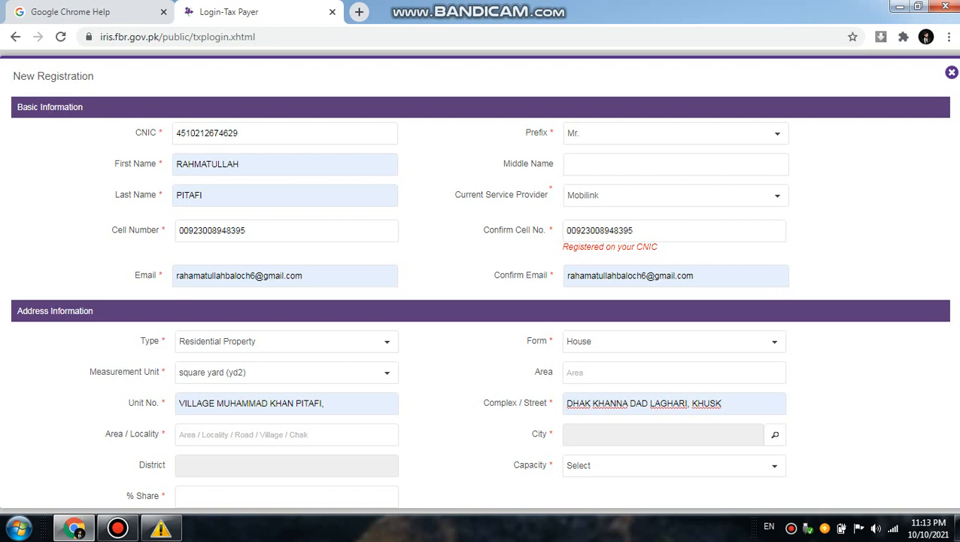
Step: Fill in the area / locality of the applicant's address with the saved suggestion starting with "tehs"
click(286, 434)
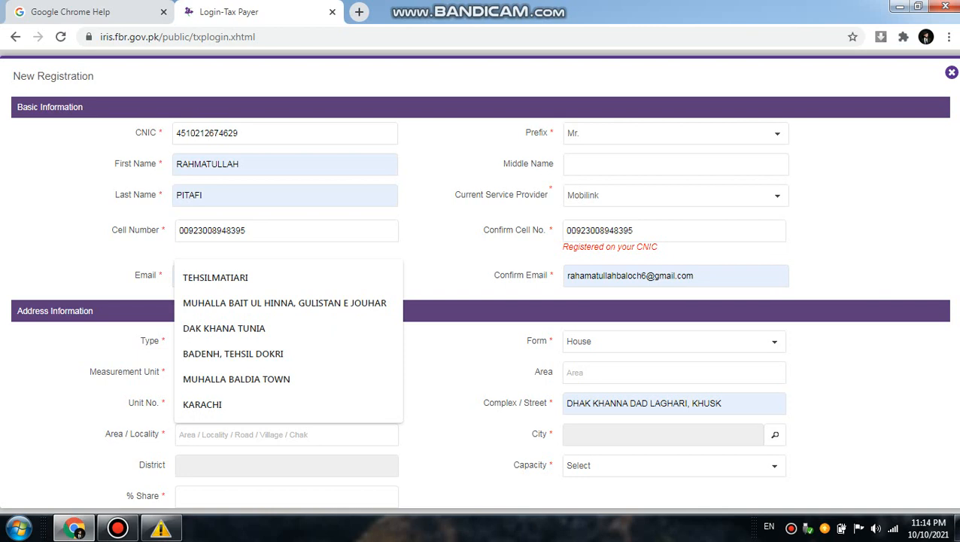
text(te)
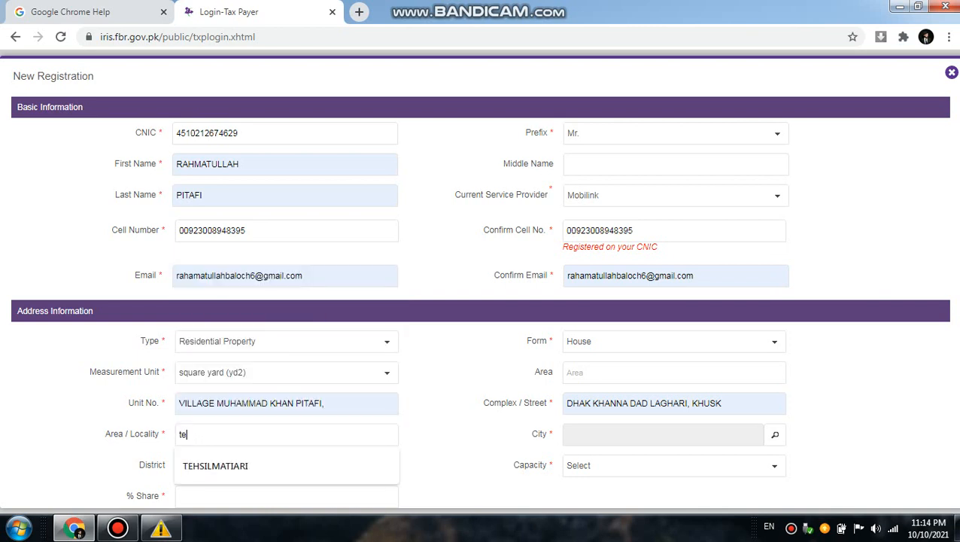
text(hsil)
key(Down)
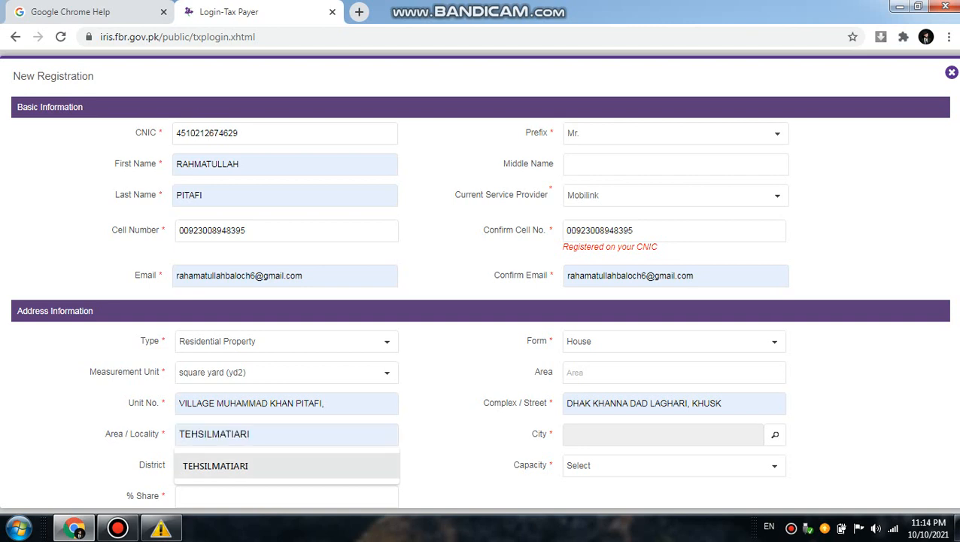
key(Return)
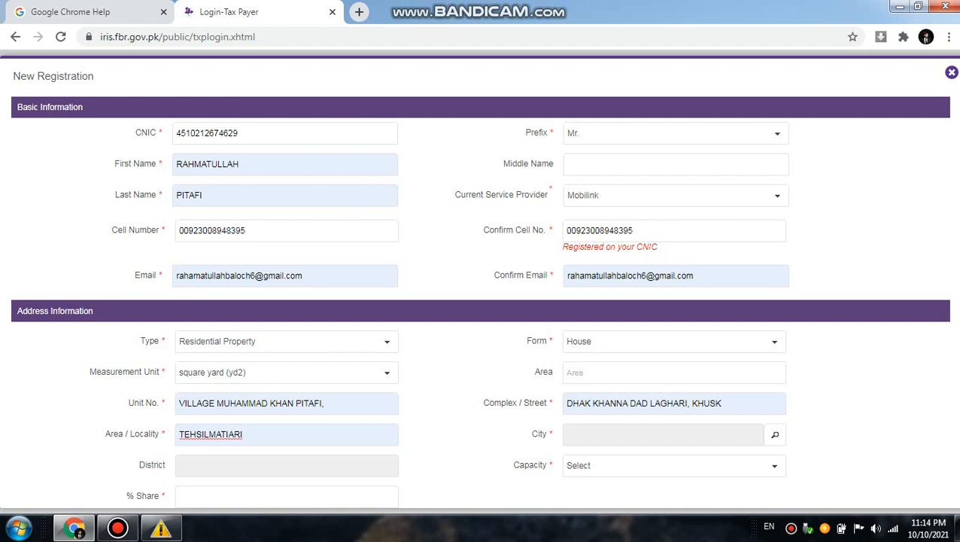
click(775, 434)
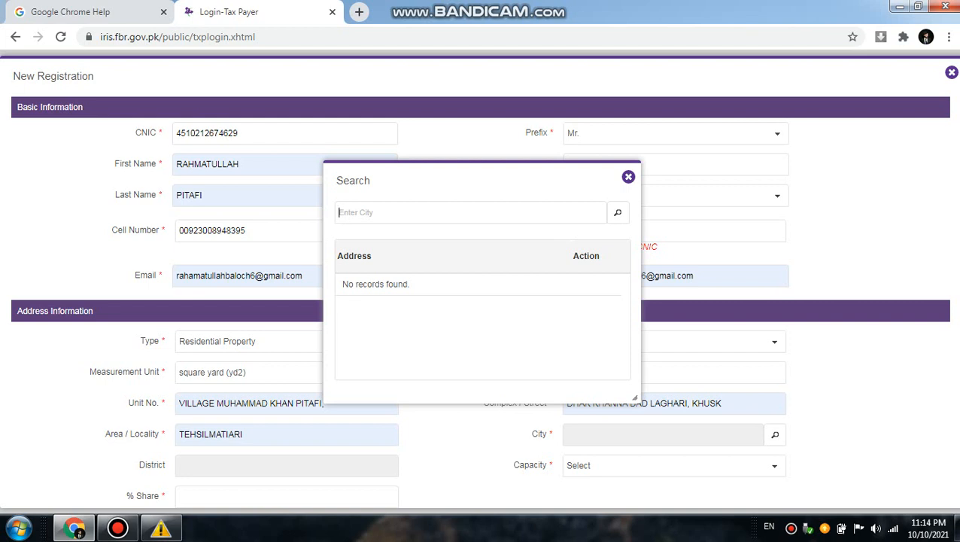
text(gho)
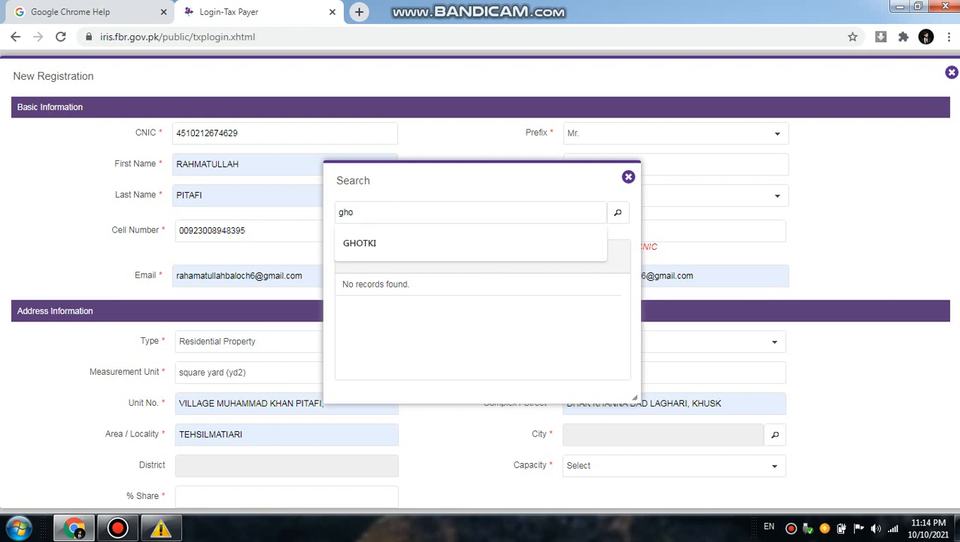
key(Down)
key(Return)
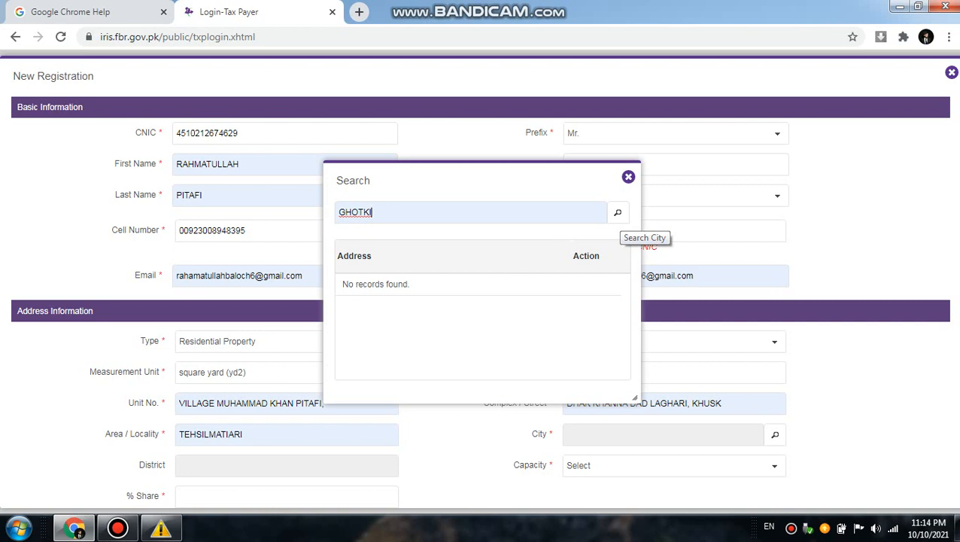
key(Return)
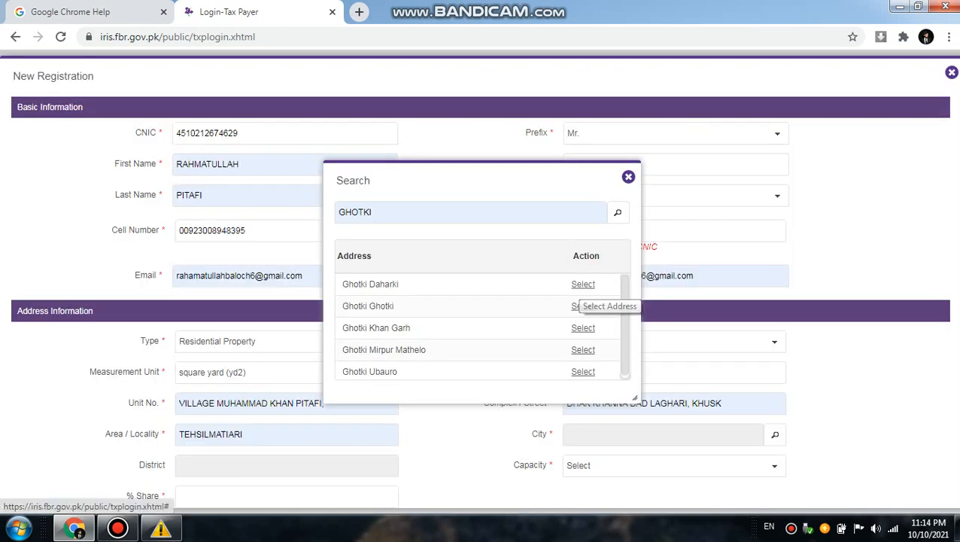
click(629, 177)
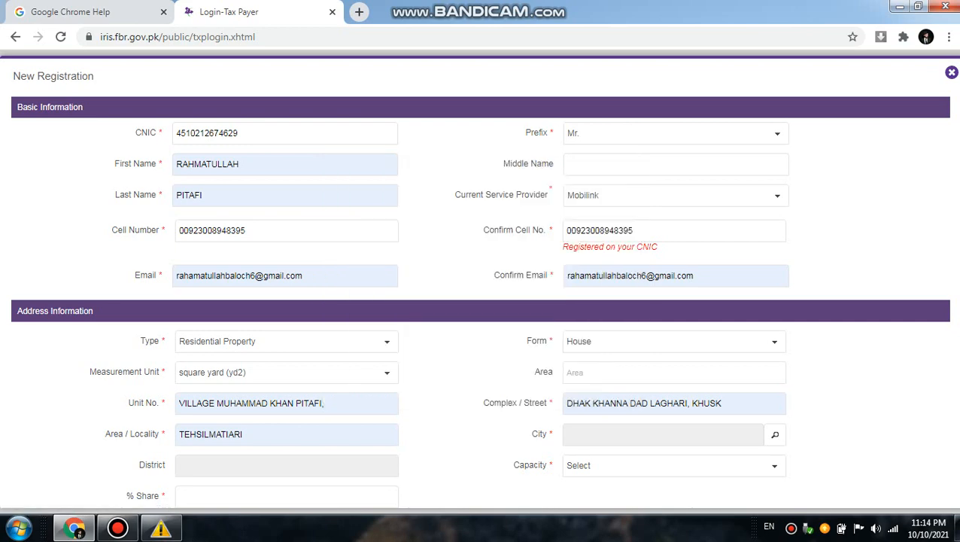
Step: Search the city list for "ghotki" and select Ghotki Daharki as the city of the applicant's address
click(775, 435)
text(g)
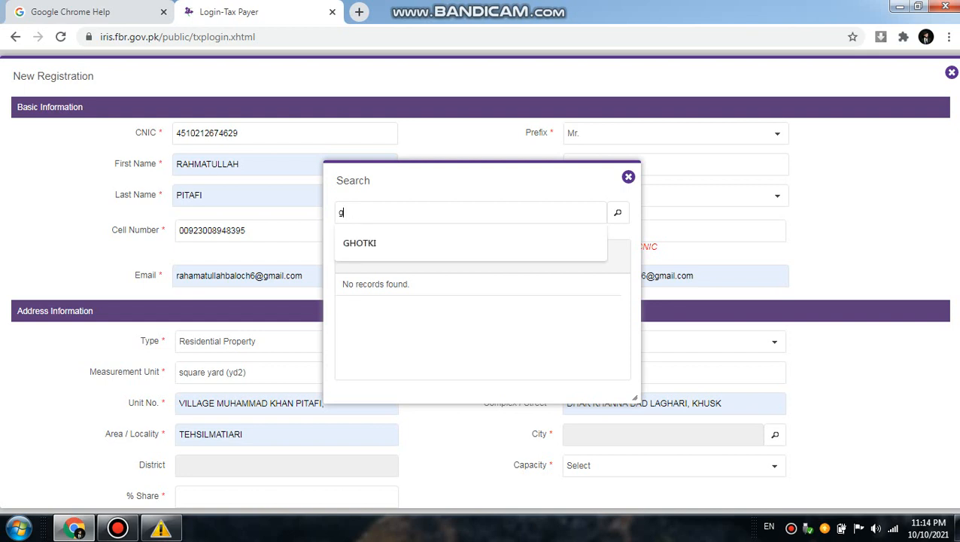
text(hotki)
key(Return)
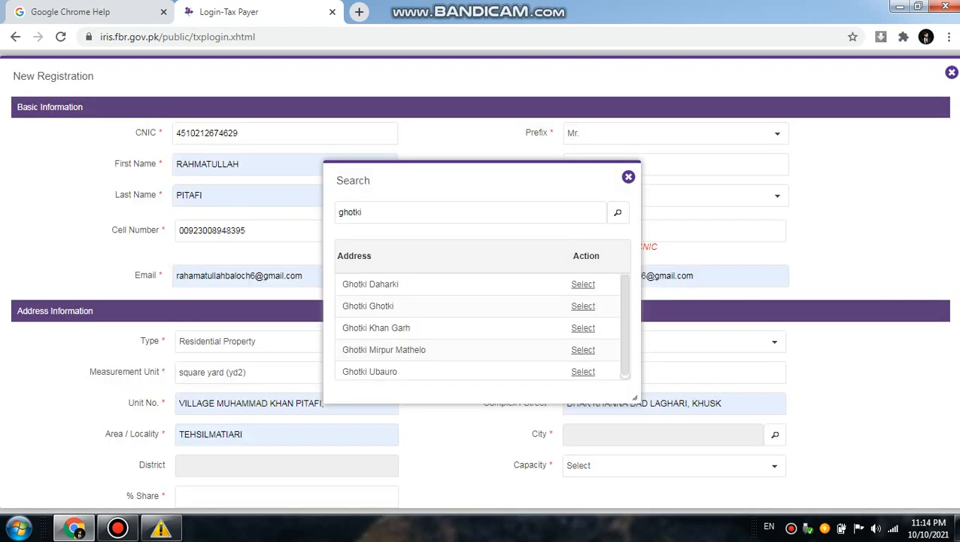
scroll(478, 327, down, 1)
scroll(587, 305, up, 1)
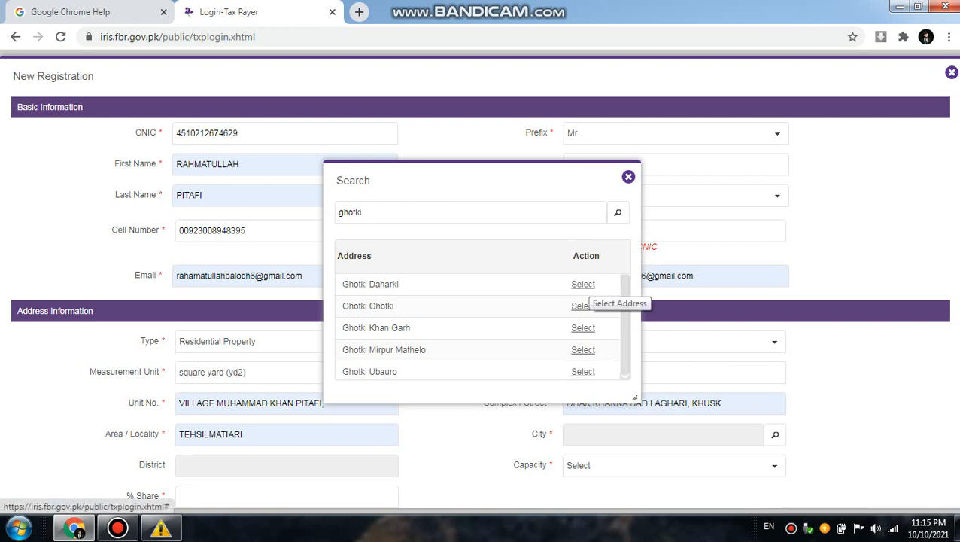
click(583, 285)
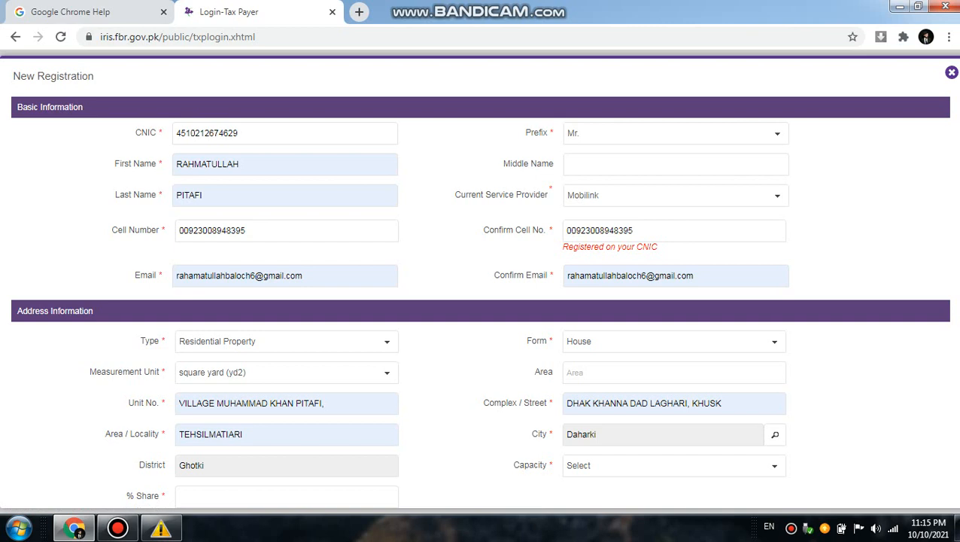
Step: Set the applicant's capacity for the property to Owner and the % share to 1
scroll(479, 298, down, 1)
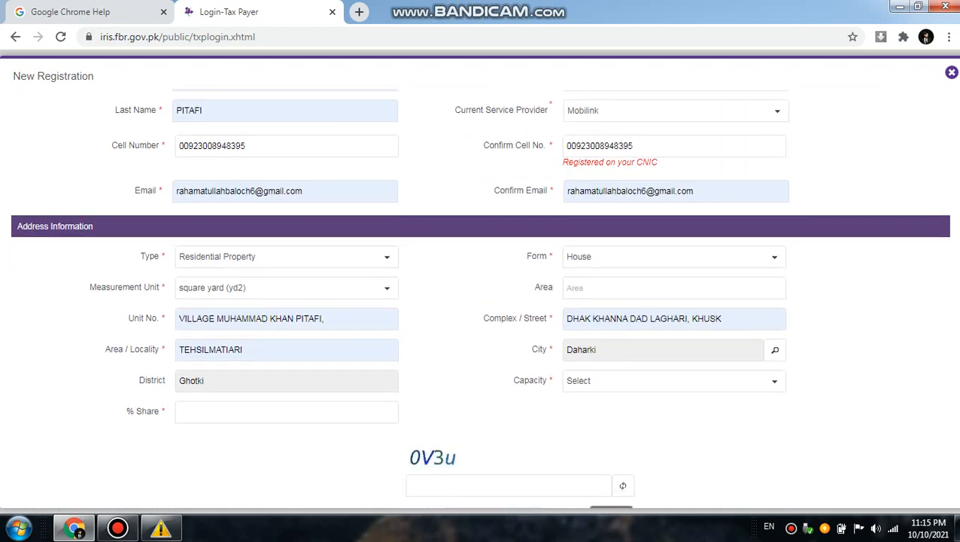
click(773, 381)
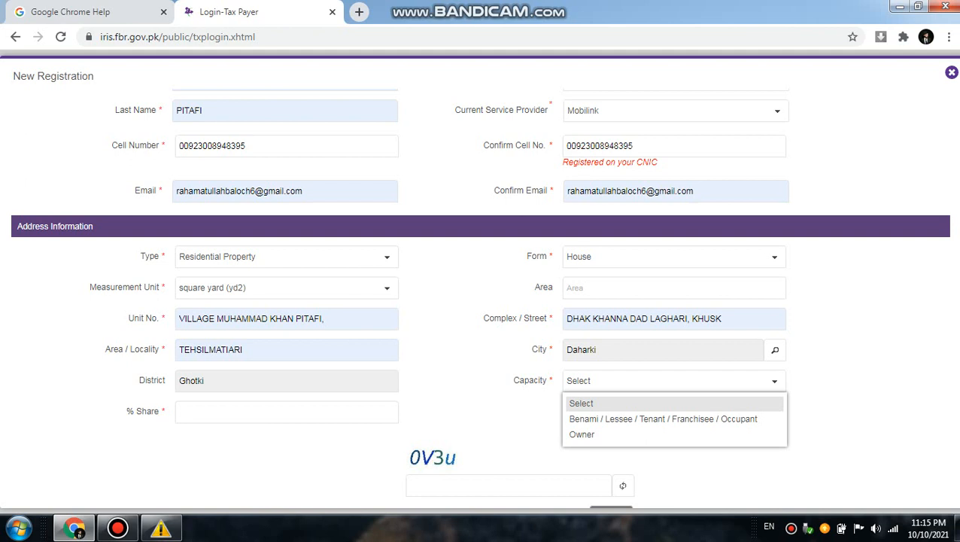
click(582, 434)
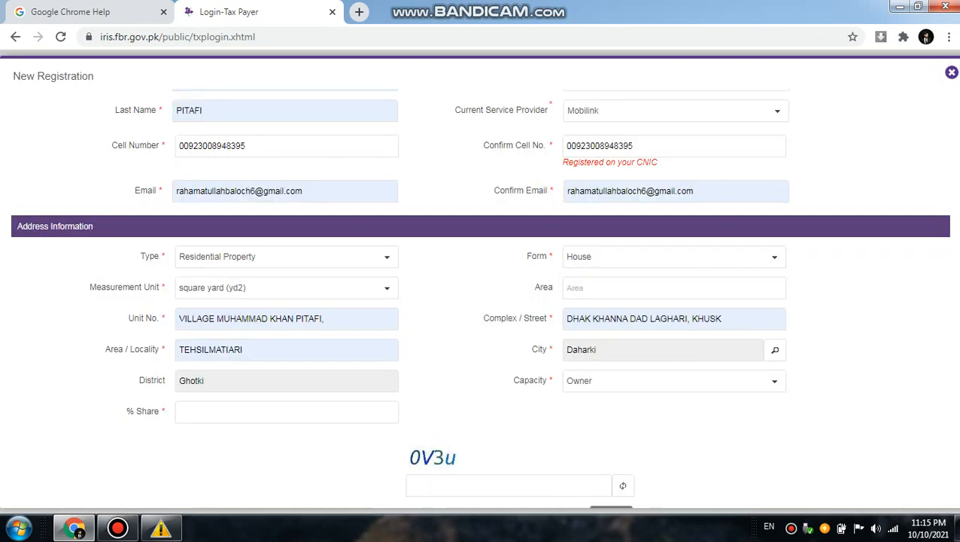
click(287, 412)
click(775, 381)
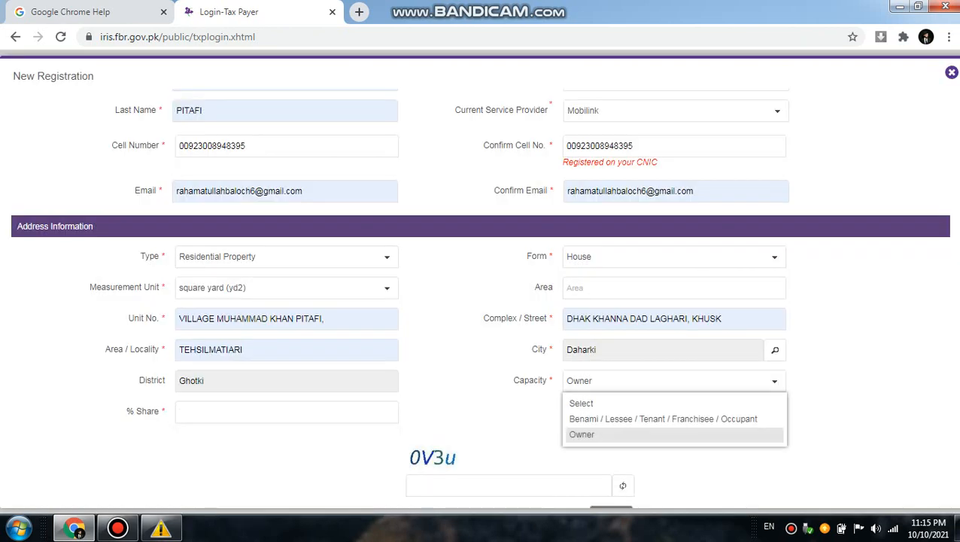
click(582, 435)
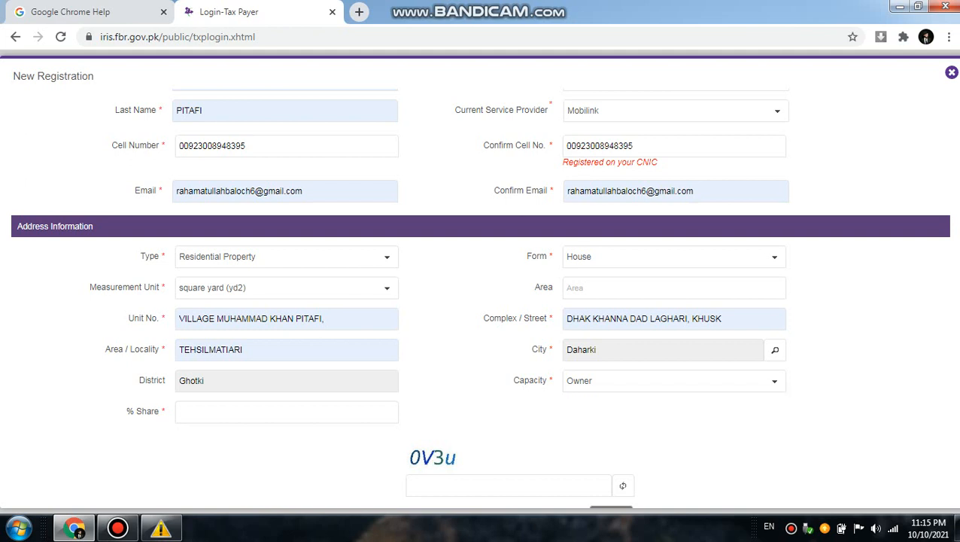
click(286, 412)
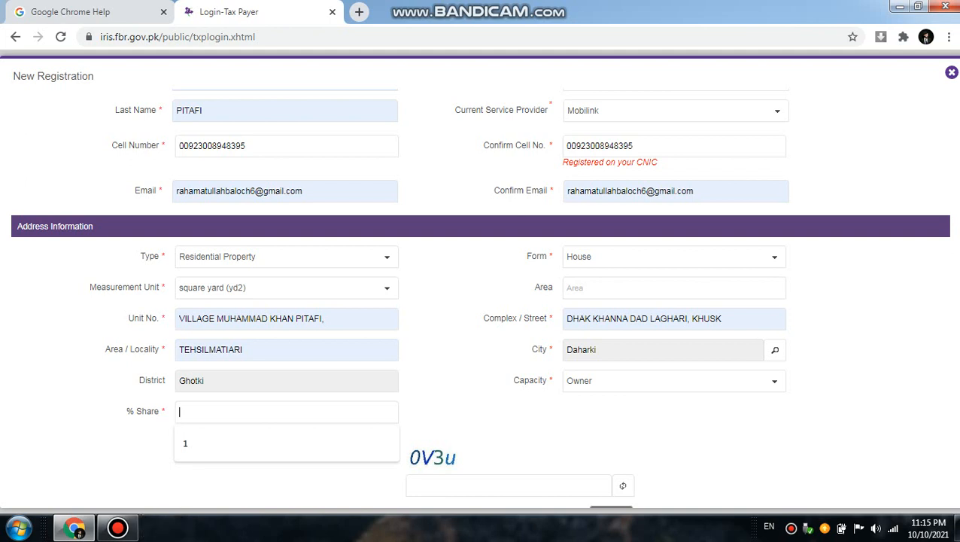
text(0)
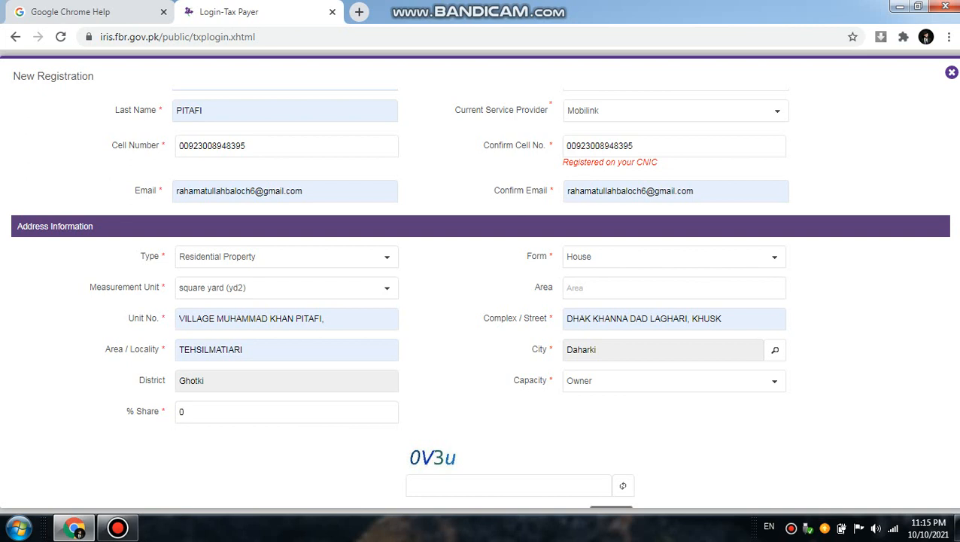
key(BackSpace)
text(1)
Step: Enter the captcha verification code shown below the address information and submit the New Registration form
scroll(480, 297, down, 1)
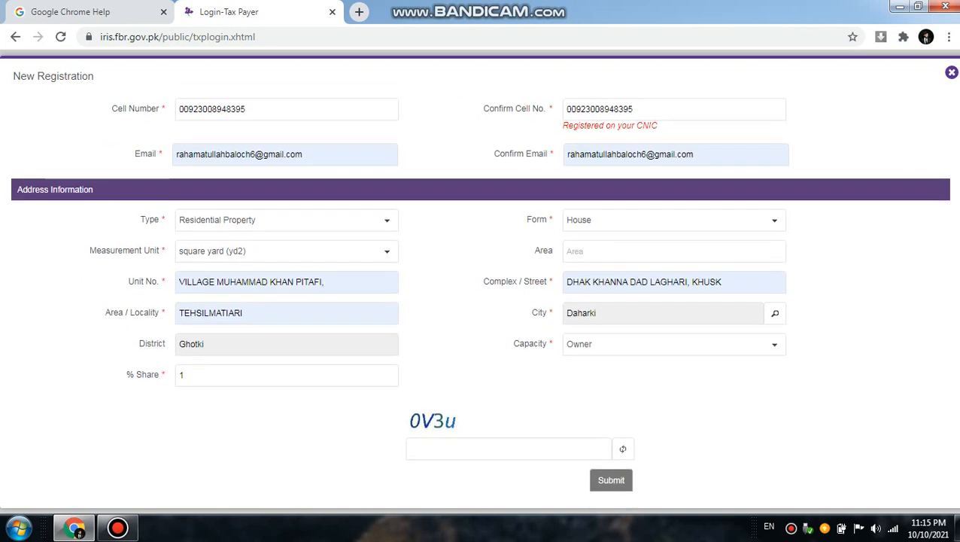
click(509, 449)
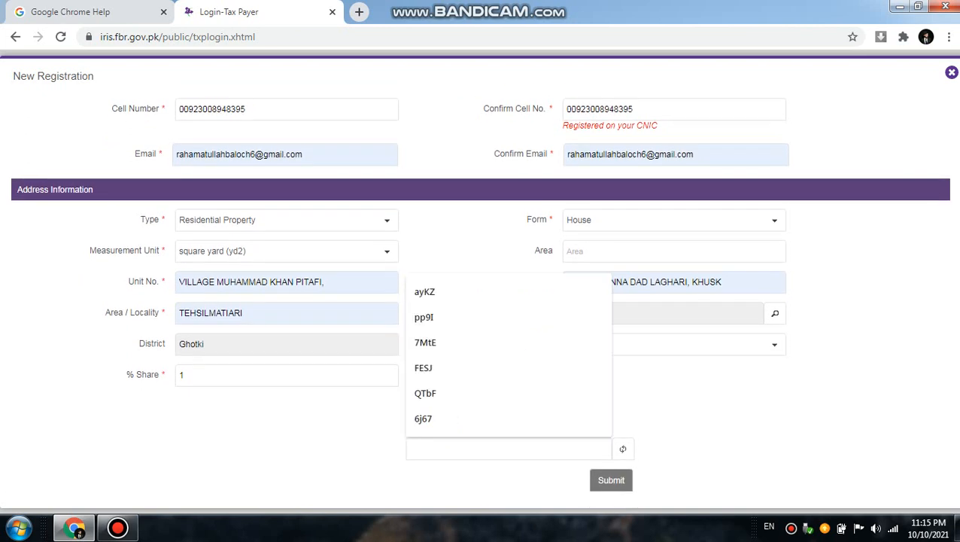
text(0)
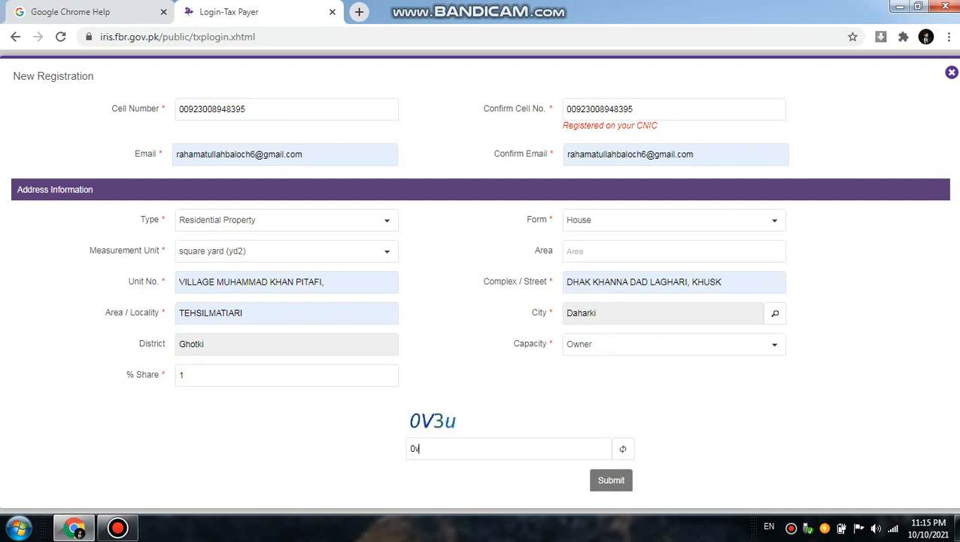
text(V3u)
key(Return)
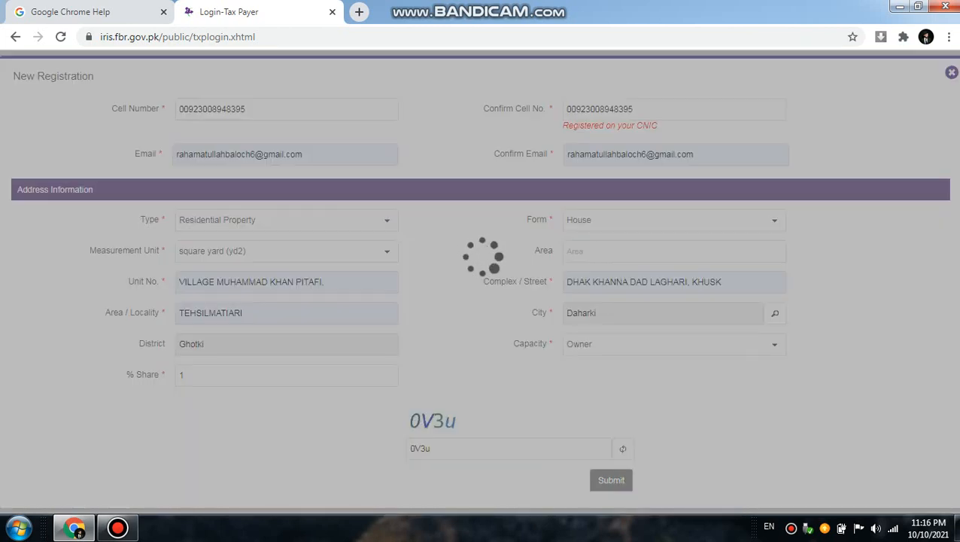